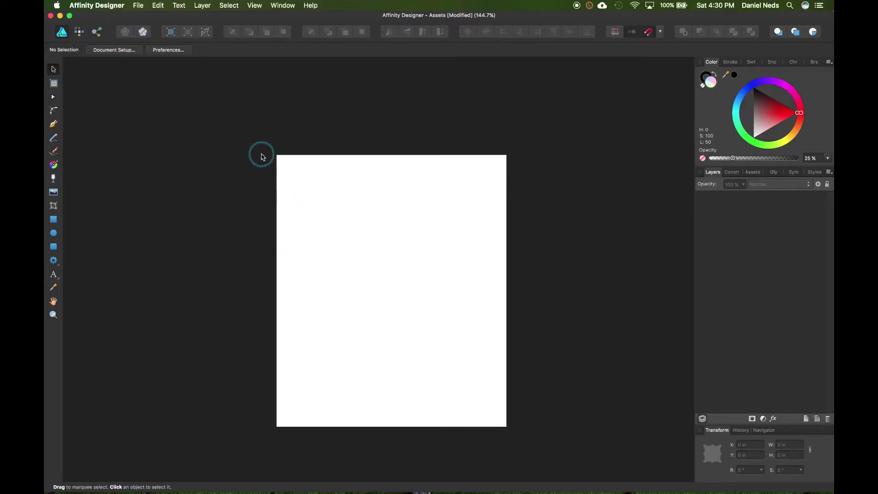
Step: Open the View menu to reach the studio panel options
left_click(258, 5)
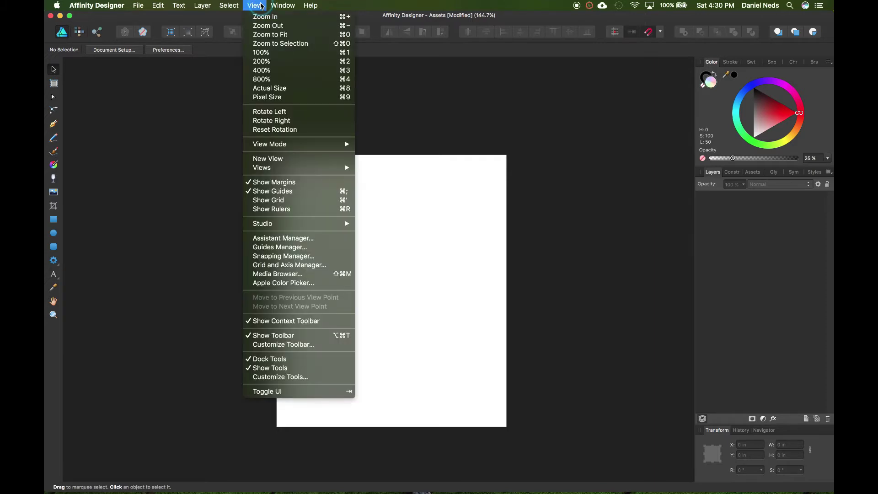
Step: Confirm Assets is ticked under View > Studio, then dismiss the menu unchanged
mouse_move(296, 227)
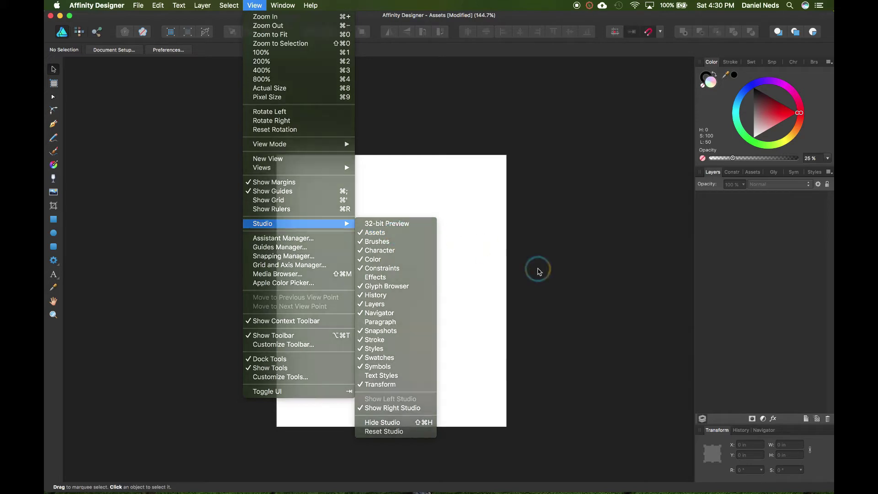
left_click(537, 268)
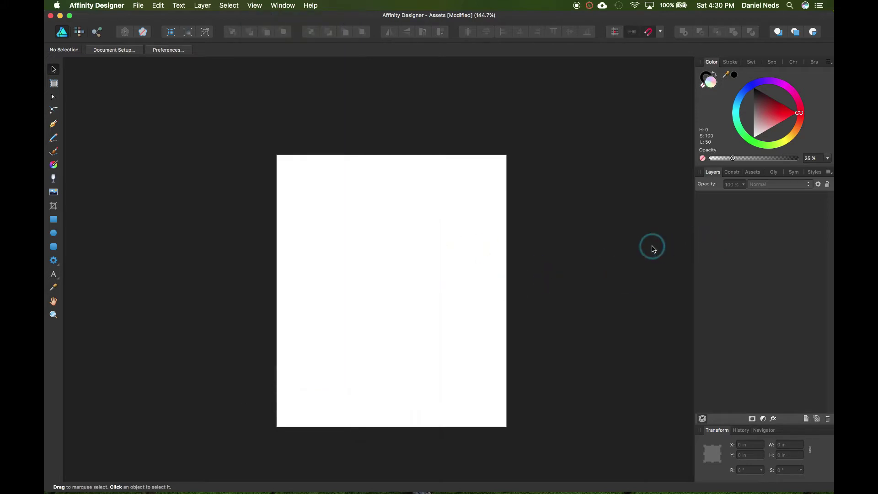
Step: Show the Assets panel, switch to the iOS 11 category, browse it and drag Timer onto the page
left_click(753, 172)
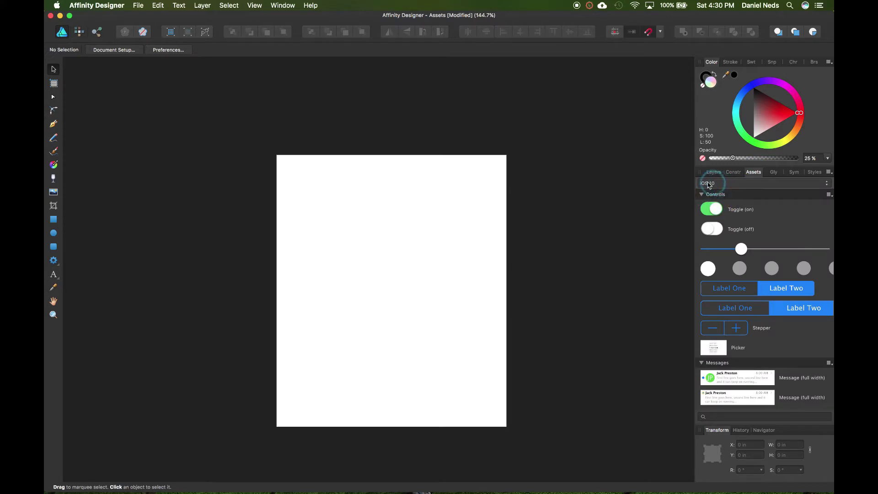
left_click(752, 184)
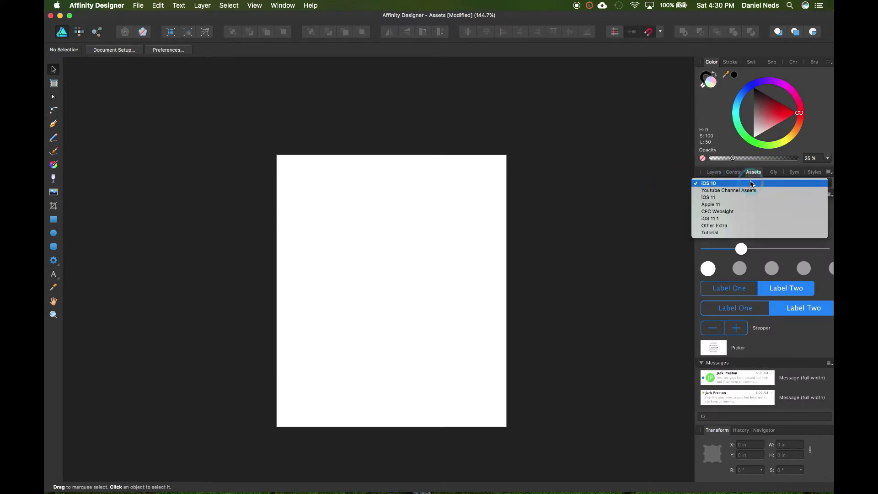
left_click(773, 200)
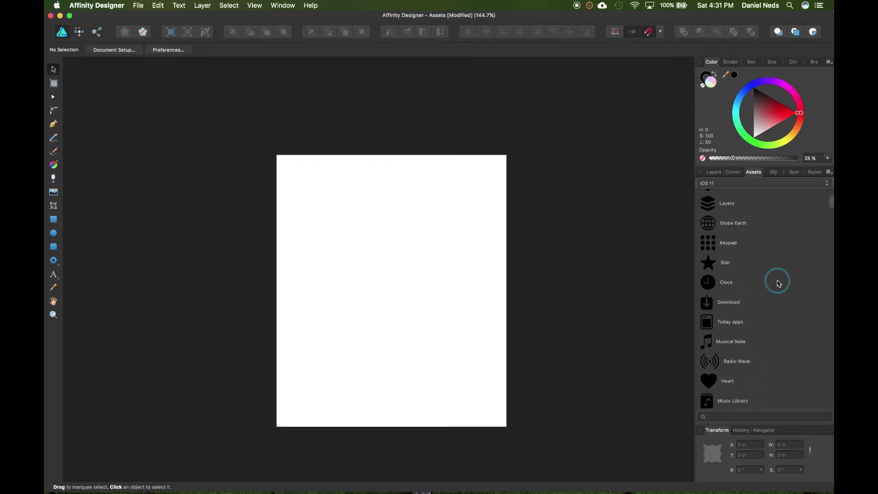
scroll(777, 282, "down", 10)
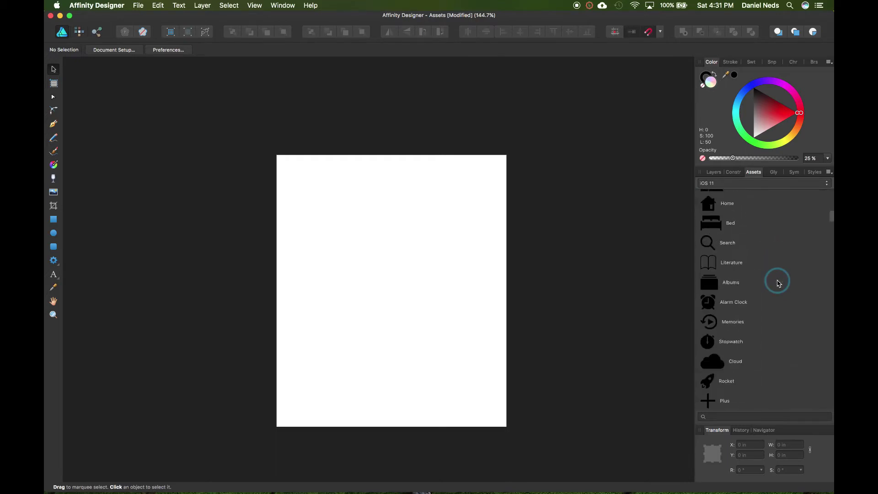
scroll(777, 282, "down", 15)
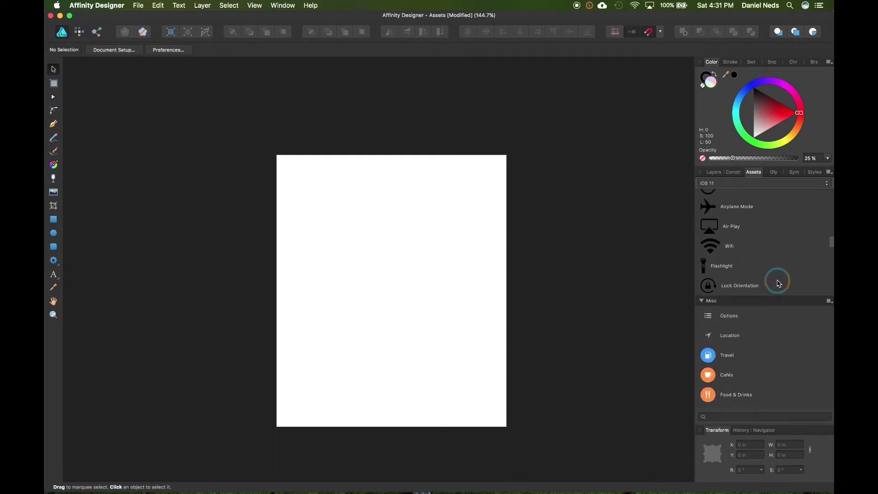
scroll(777, 282, "up", 10)
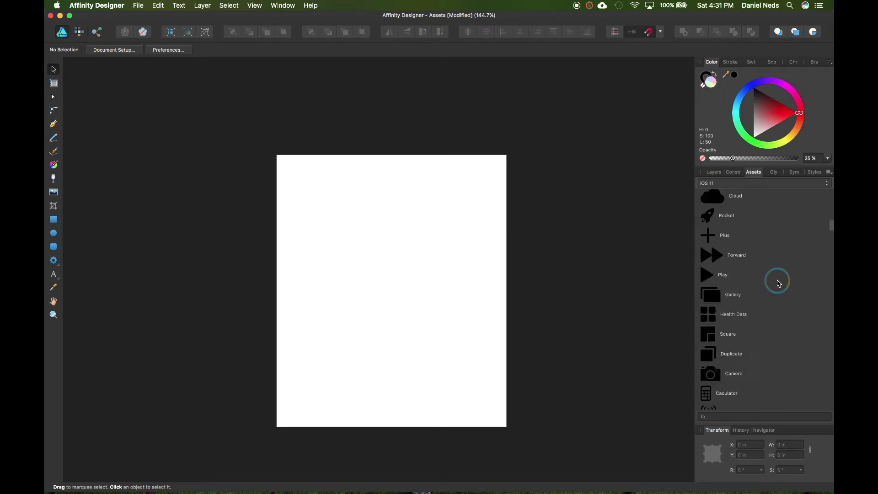
scroll(777, 282, "up", 5)
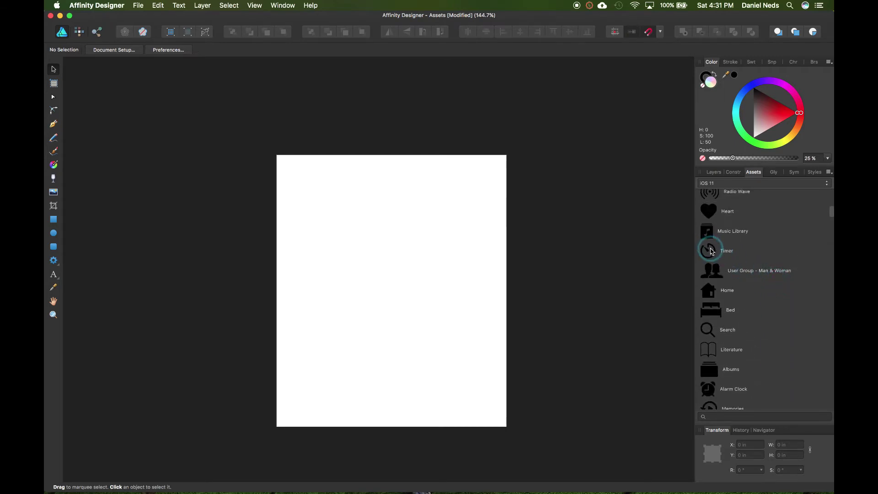
left_click_drag(709, 250, 417, 352)
Step: Resize and move the Timer glyph, delete it, and collapse the Icons group
right_click(350, 296)
key("Escape")
left_click_drag(354, 299, 396, 300)
key("BackSpace")
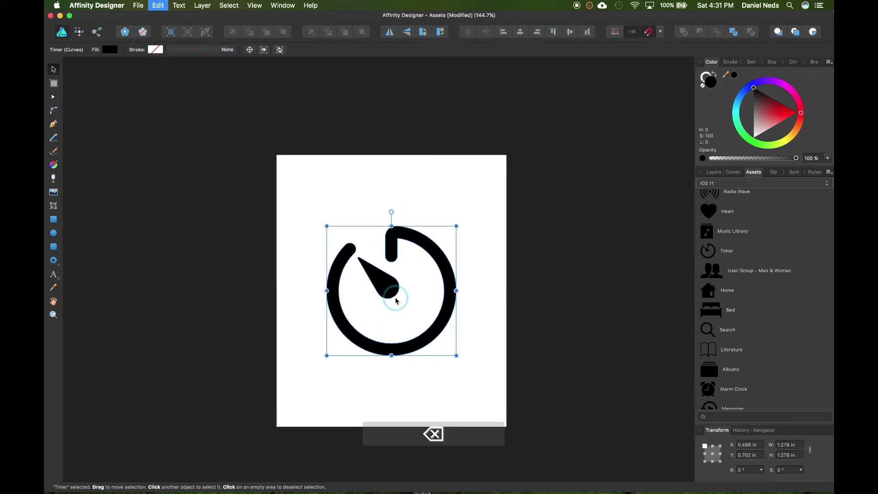
left_click(412, 308)
left_click(745, 204)
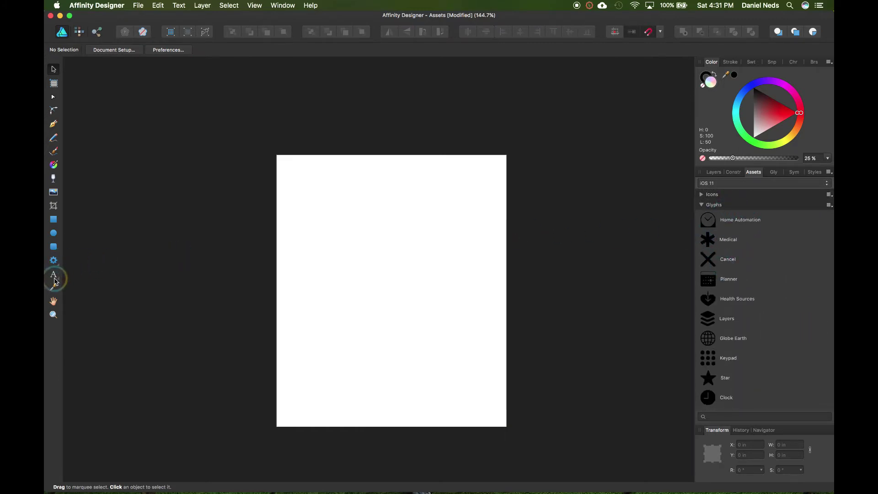
Step: Restore 100% fill opacity, drop the Planner glyph on the page and zoom in to inspect it
key("0")
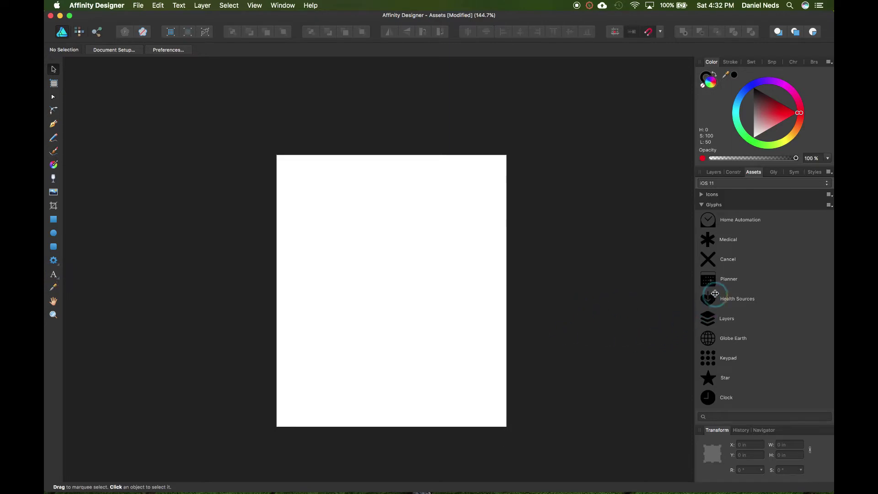
left_click_drag(704, 278, 432, 283)
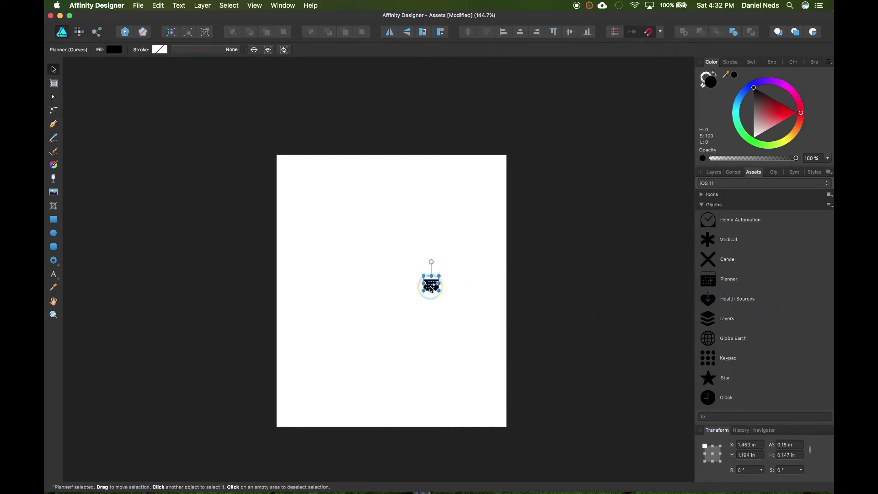
scroll(430, 289, "up", 5)
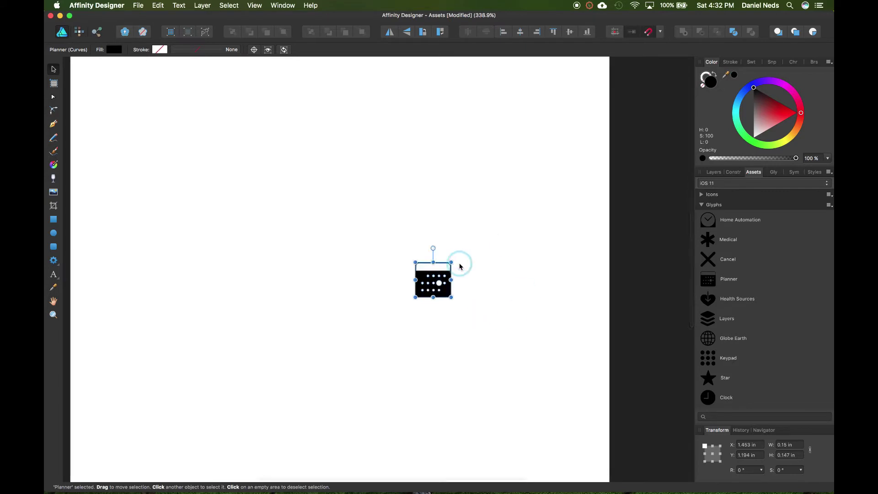
scroll(447, 295, "down", 1)
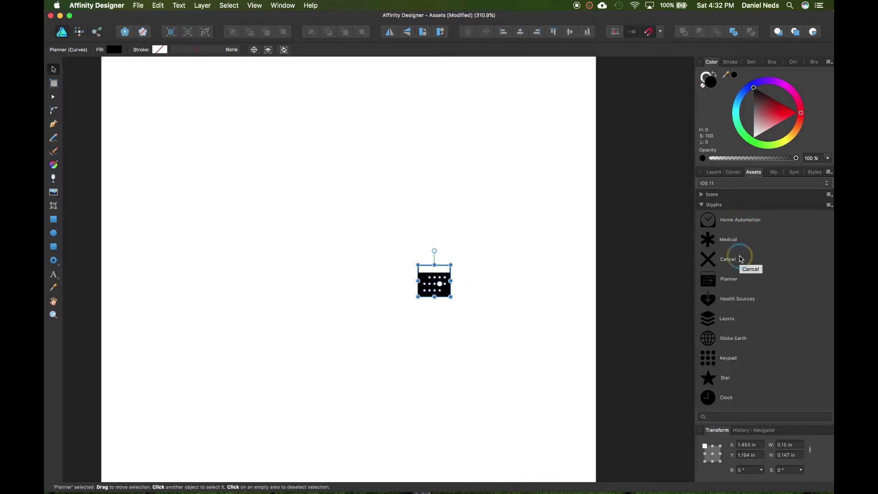
scroll(737, 300, "down", 2)
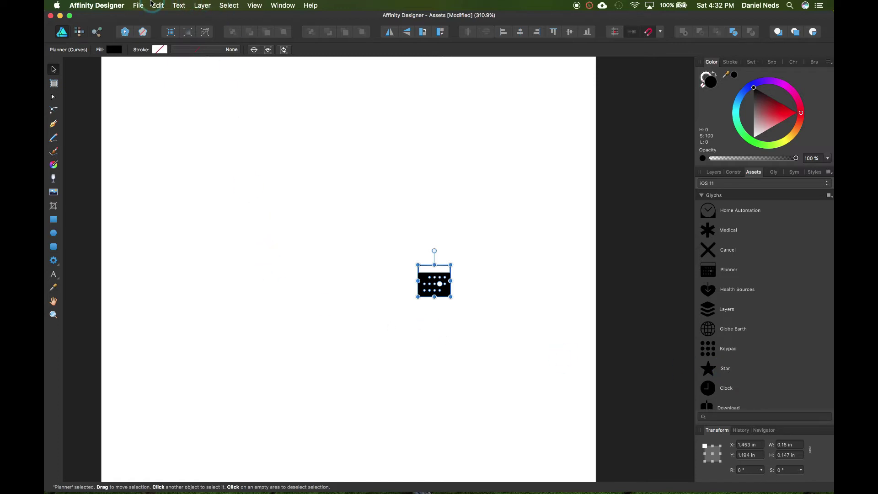
left_click(139, 5)
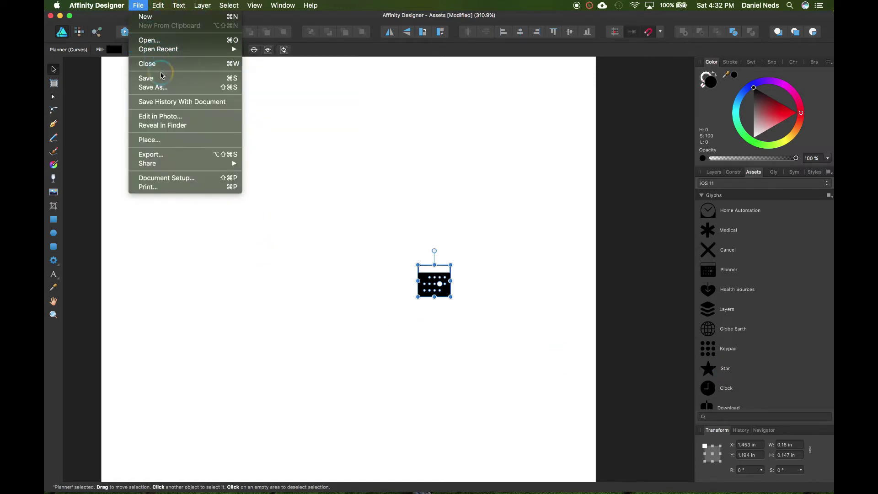
left_click(178, 219)
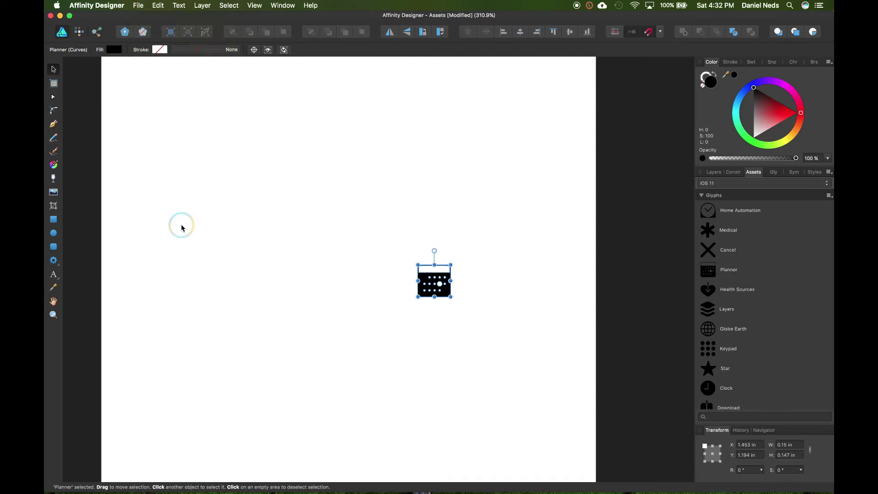
scroll(465, 263, "down", 3)
scroll(464, 263, "up", 3)
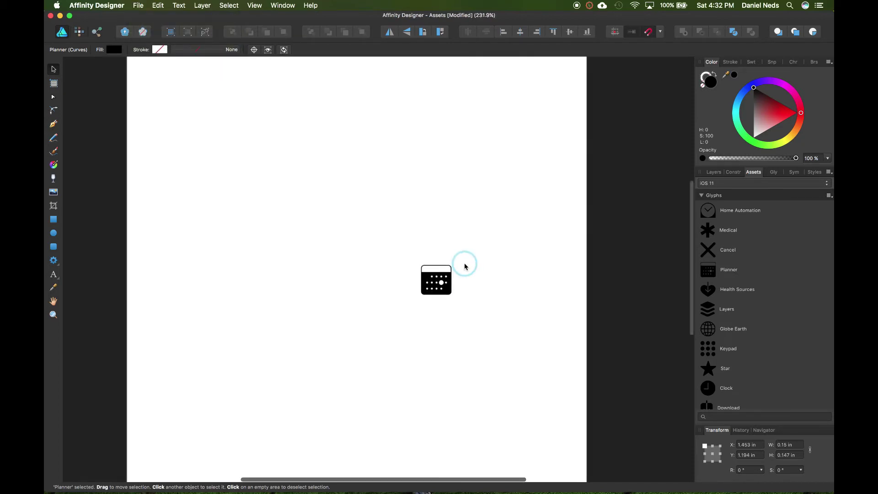
Step: Delete the Planner glyph, zoom back out and select the Cog Tool
key("BackSpace")
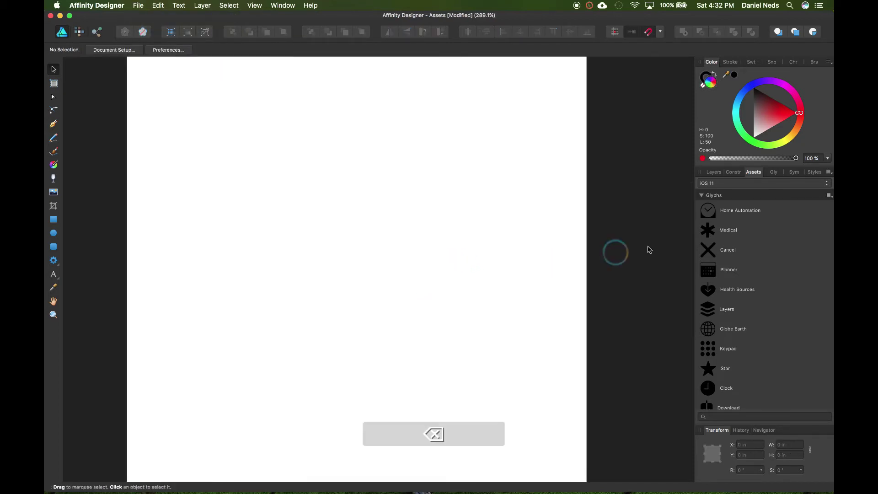
scroll(732, 250, "down", 3)
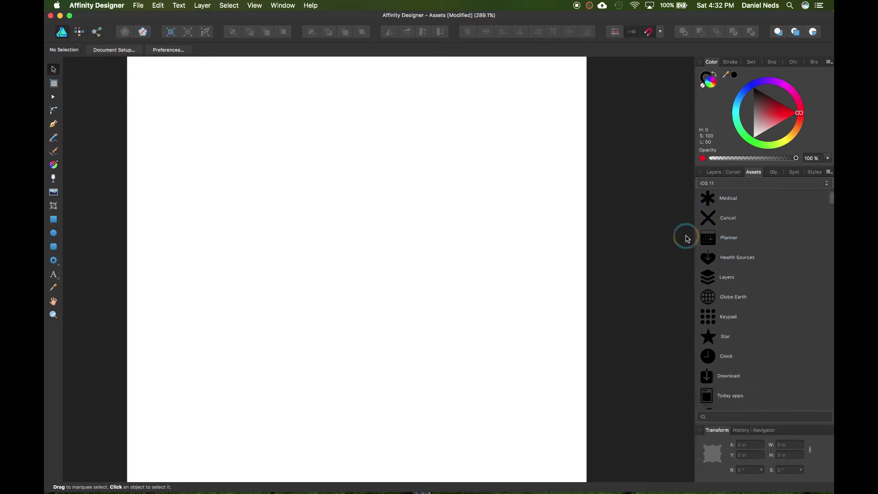
scroll(457, 282, "down", 5)
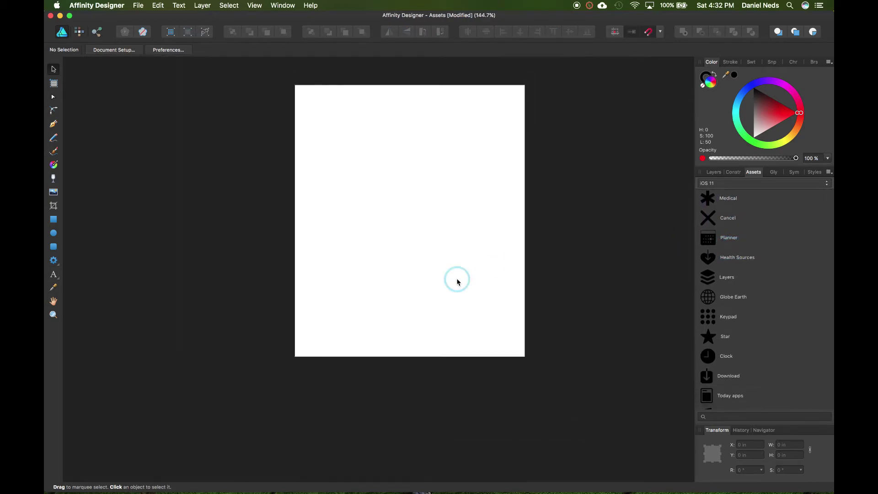
scroll(529, 221, "up", 2)
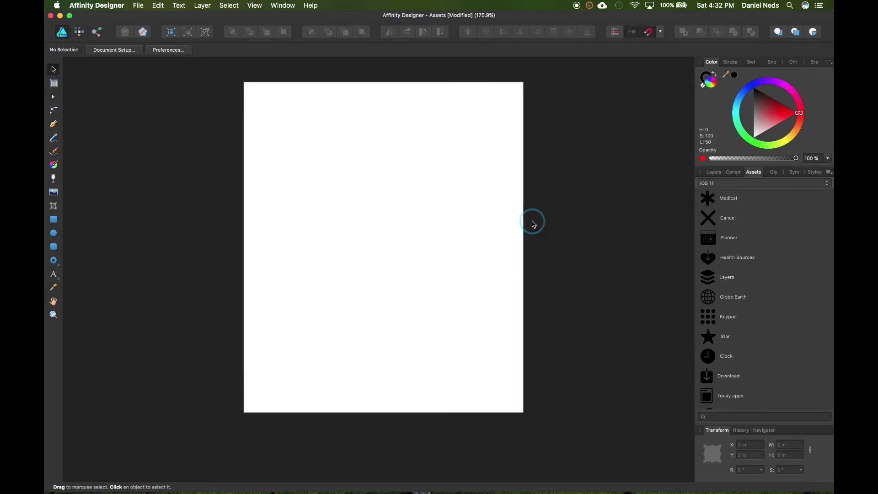
scroll(796, 364, "down", 10)
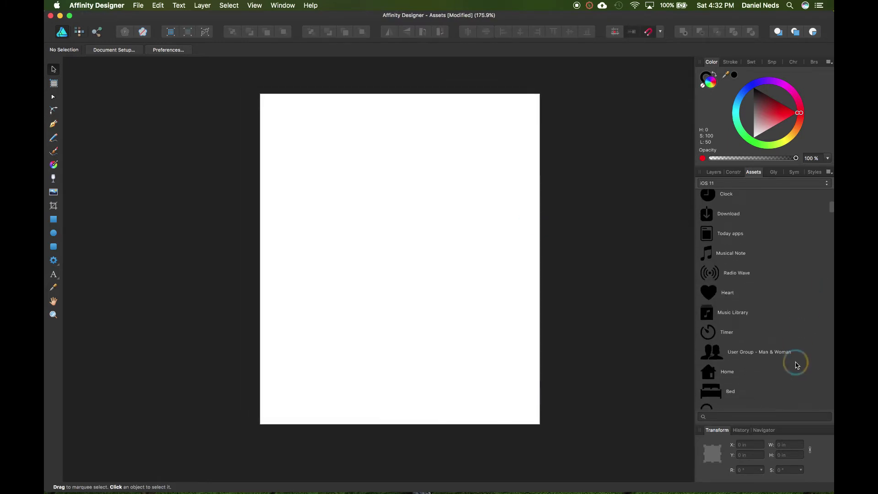
scroll(796, 364, "down", 10)
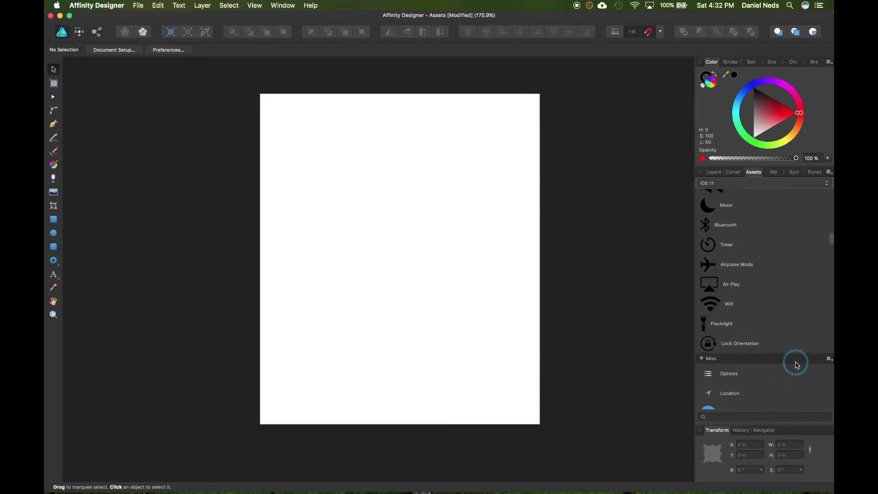
scroll(796, 364, "down", 5)
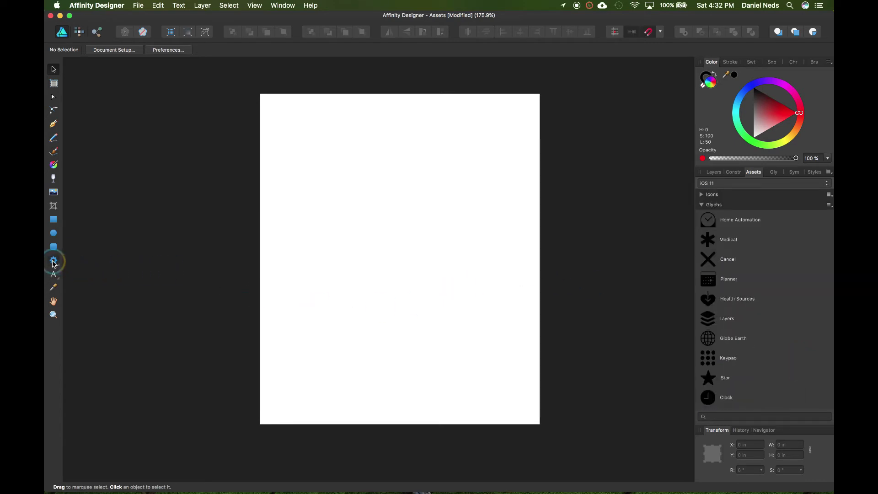
left_click(54, 259)
Step: Draw an even 12-tooth cog, widen its hole, and move it to X 0.818 in, Y 0.981 in
left_click_drag(342, 196, 440, 282)
key("shift")
left_click_drag(381, 231, 305, 220)
left_click(53, 69)
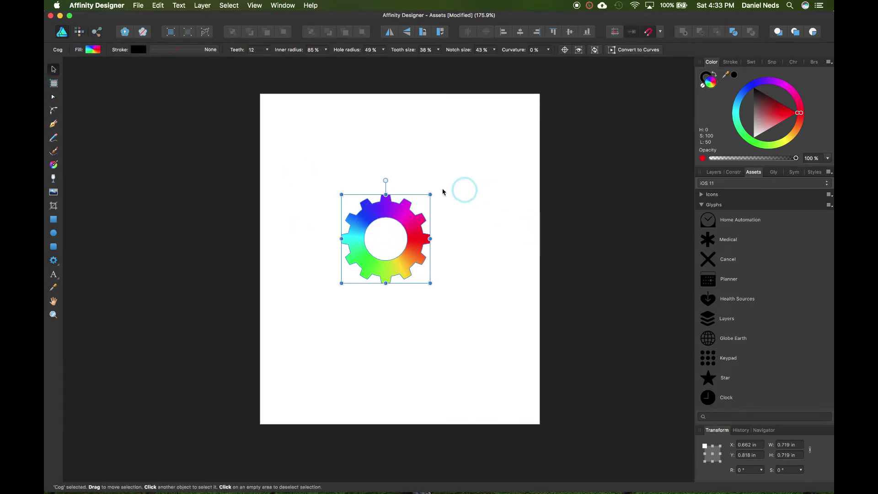
left_click_drag(389, 245, 406, 257)
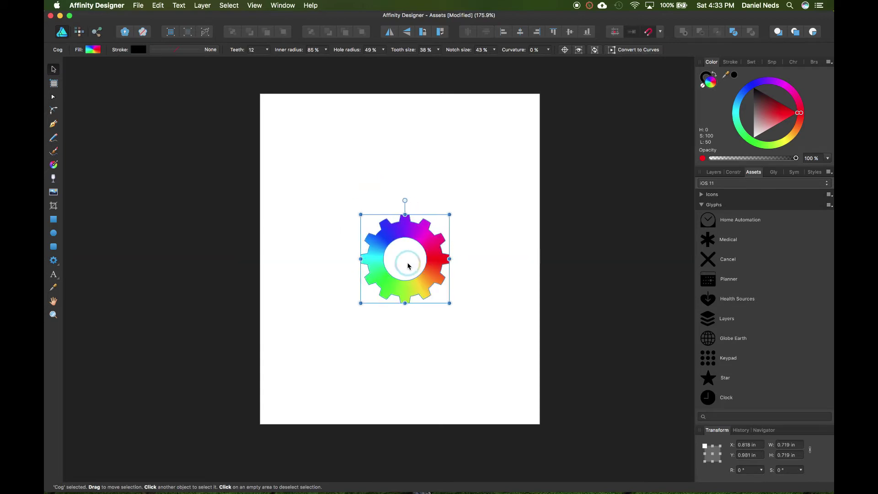
left_click(800, 183)
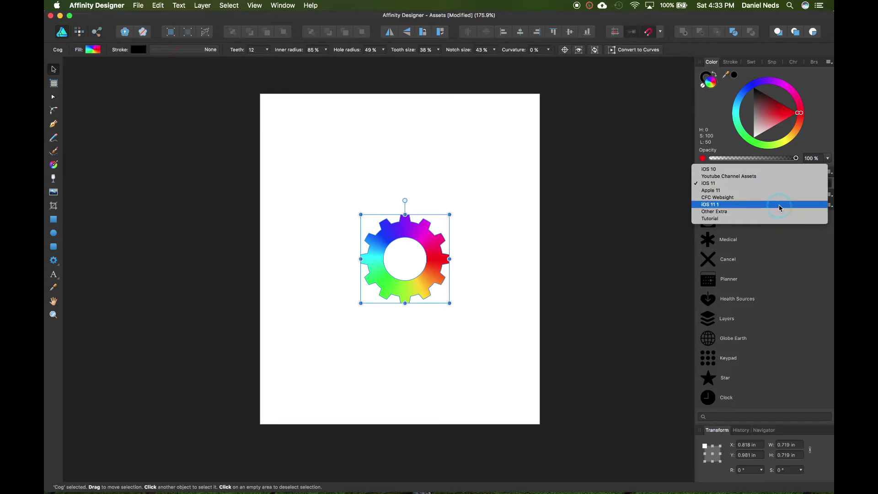
Step: In the Tutorial category, add the selected cog as a new asset in subcategory 1
left_click(778, 218)
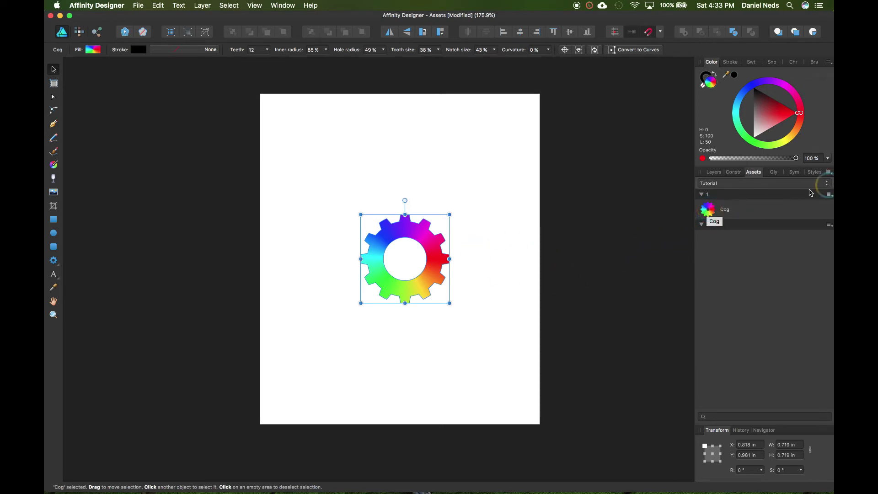
left_click(401, 268)
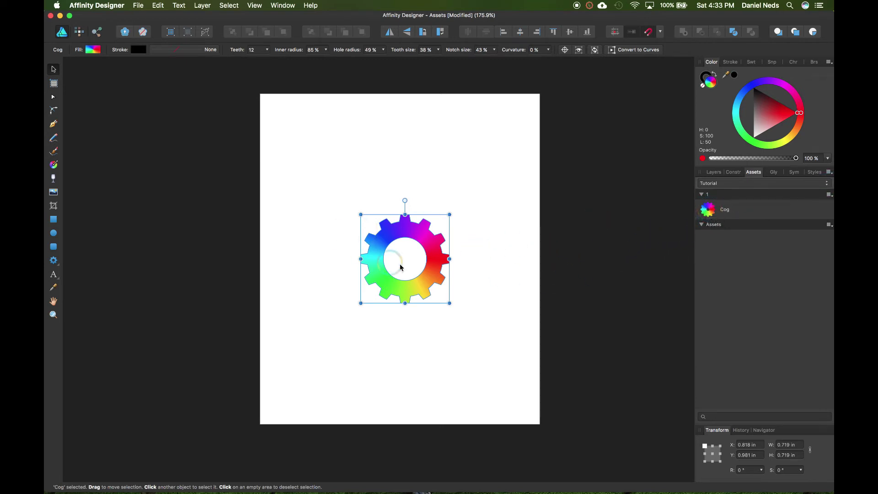
left_click(829, 195)
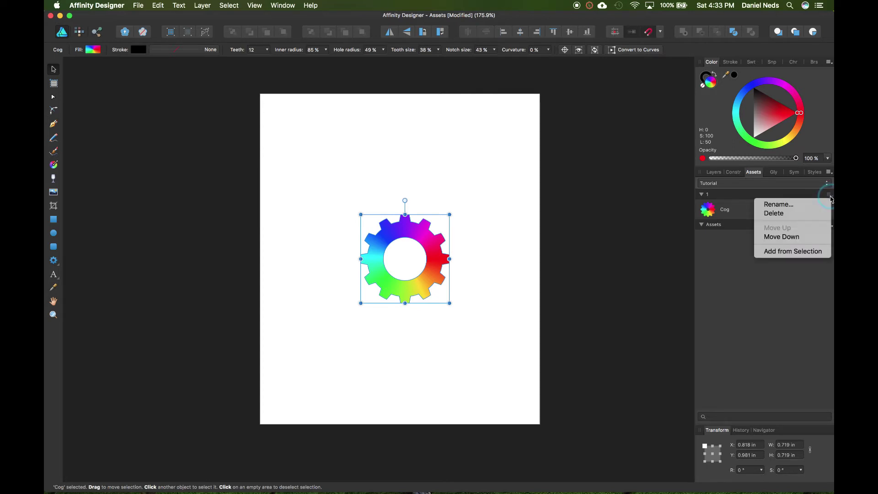
left_click(809, 254)
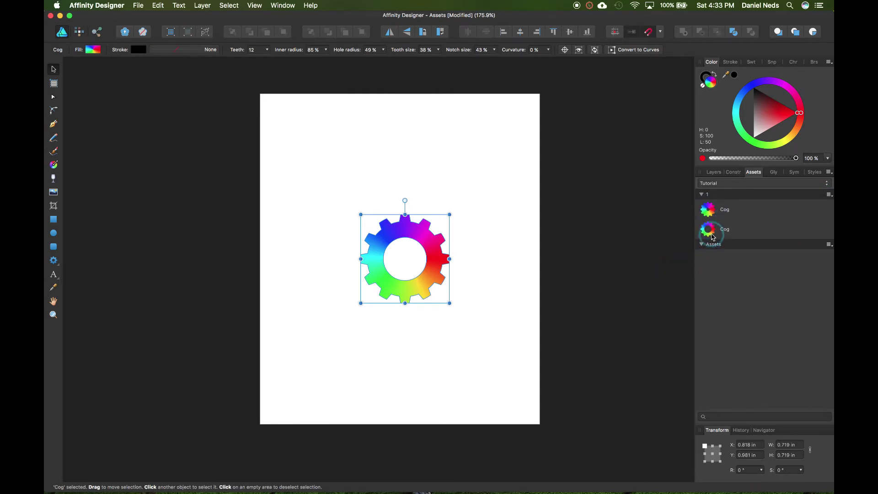
Step: Drag two Cog assets onto the canvas, then undo the extra placements
left_click_drag(711, 233, 392, 224)
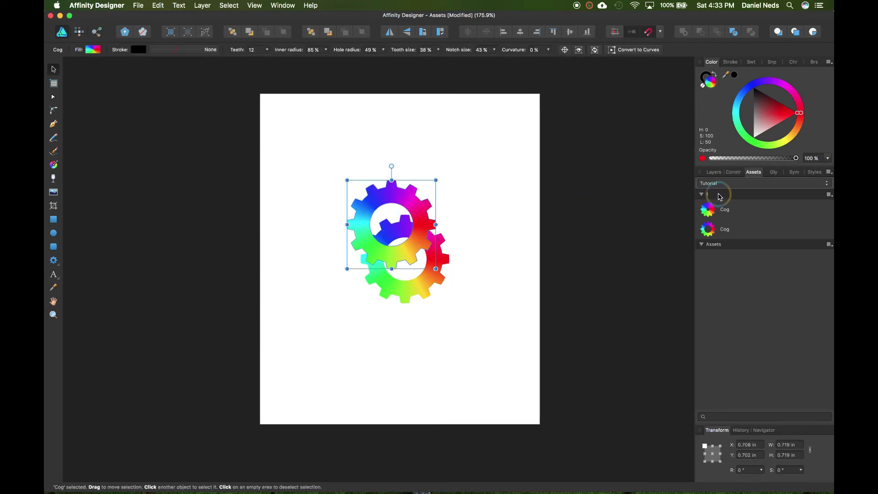
left_click_drag(713, 215, 452, 215)
key("super+z")
key("super+z")
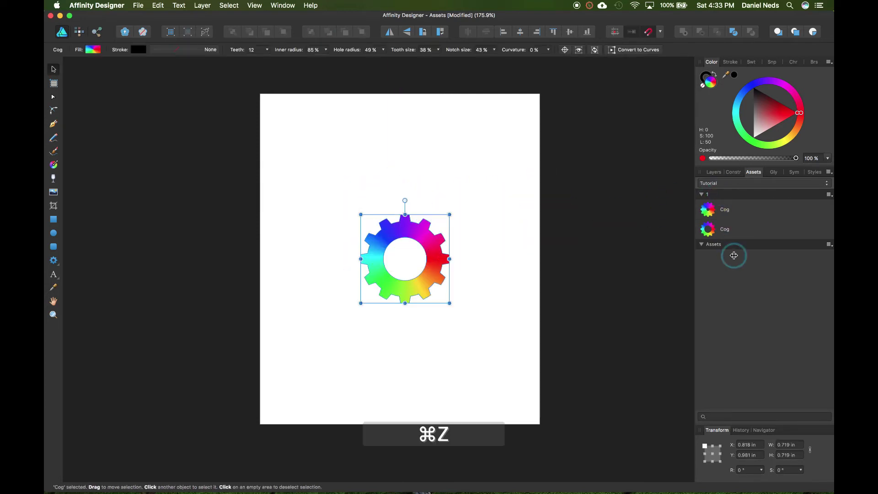
Step: Create a new asset category named Assets and check it in the category dropdown
left_click(829, 172)
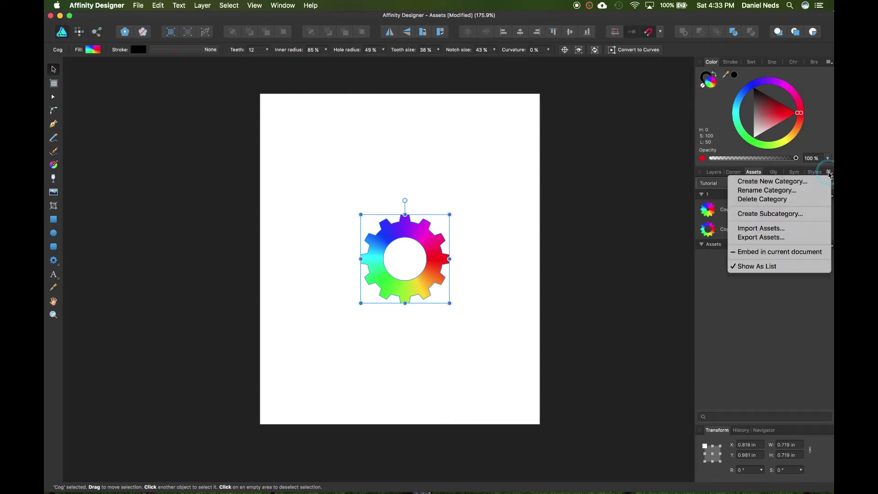
left_click(818, 183)
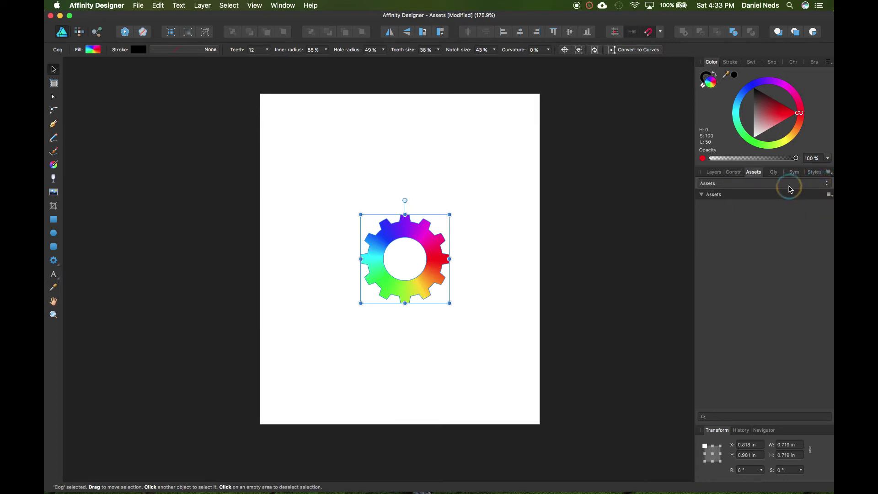
left_click(724, 183)
left_click(724, 183)
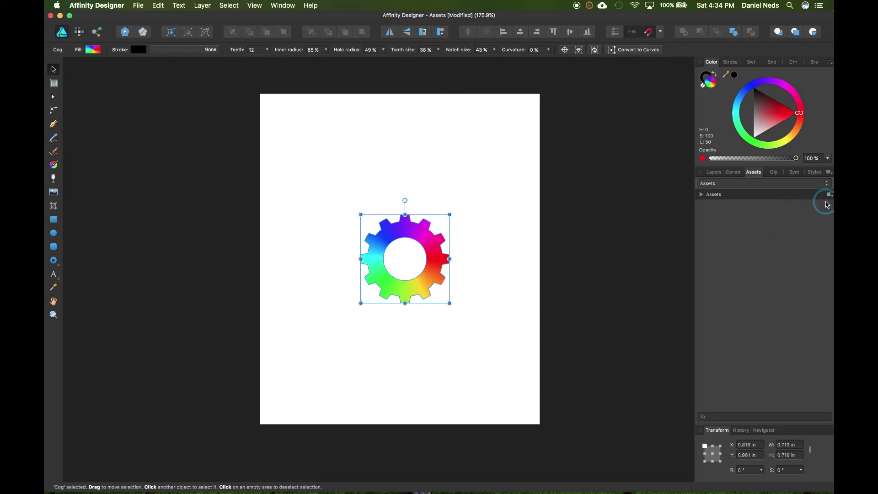
Step: Delete the original Assets subcategory from the new Assets category
left_click(829, 173)
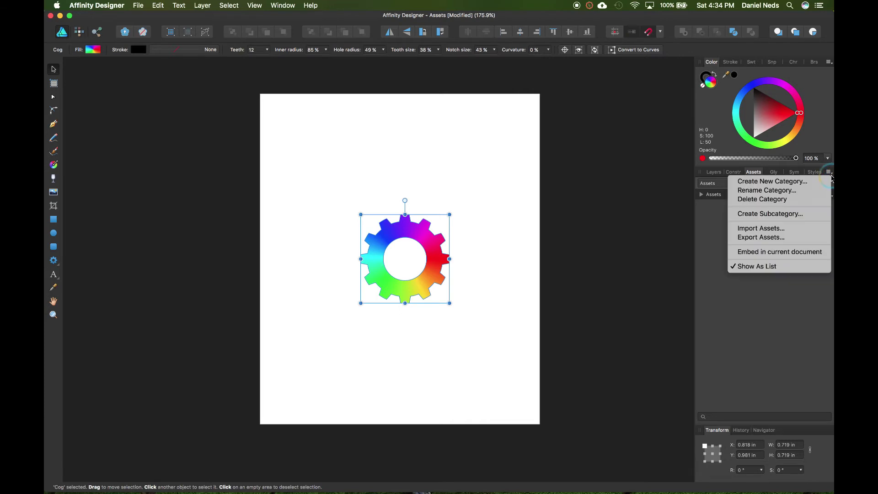
left_click(798, 199)
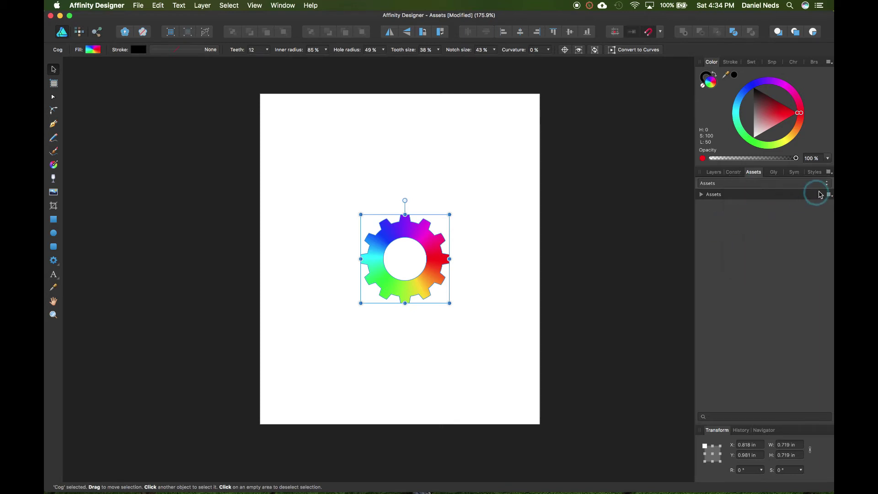
left_click(829, 196)
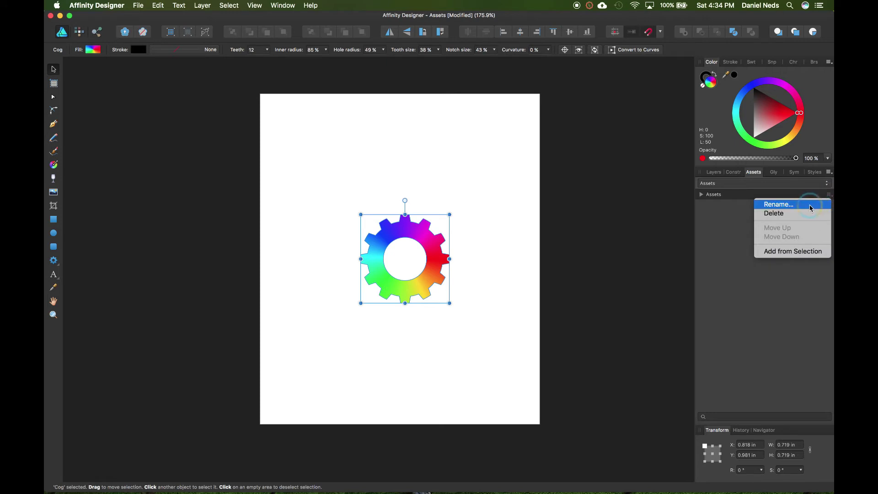
left_click(777, 213)
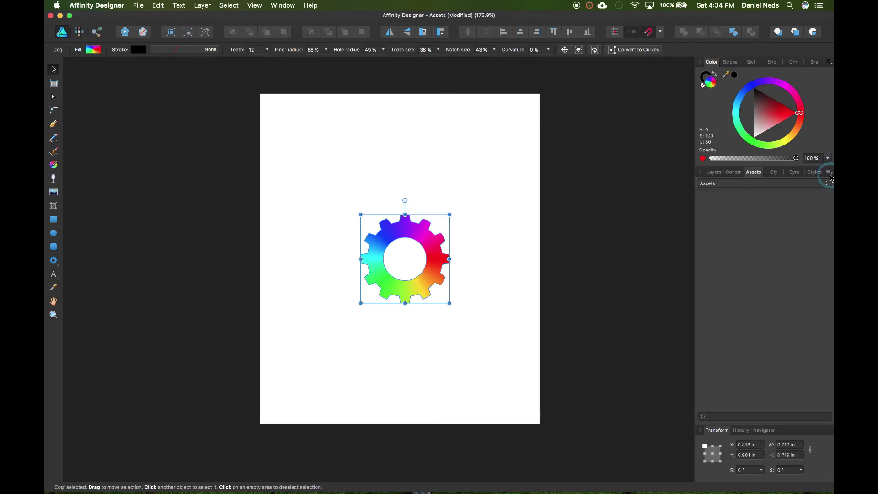
Step: Create two new subcategories, Assets and Assets 2, then open the category list
left_click(829, 173)
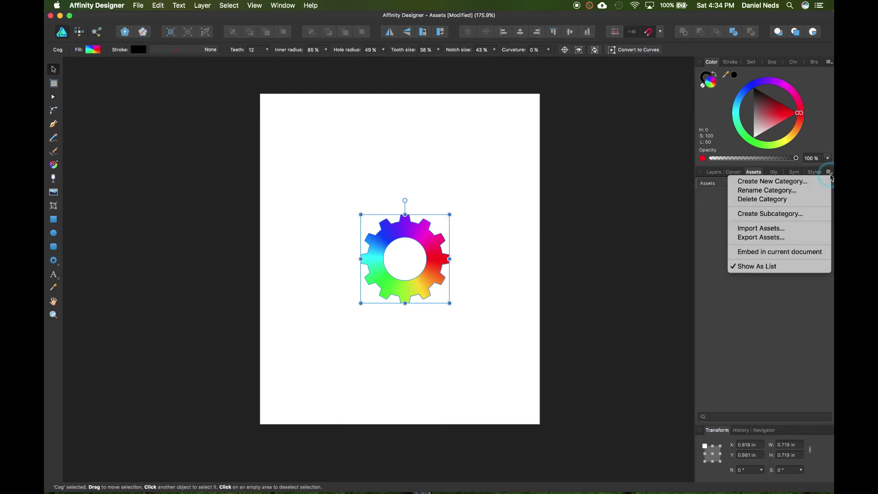
left_click(809, 218)
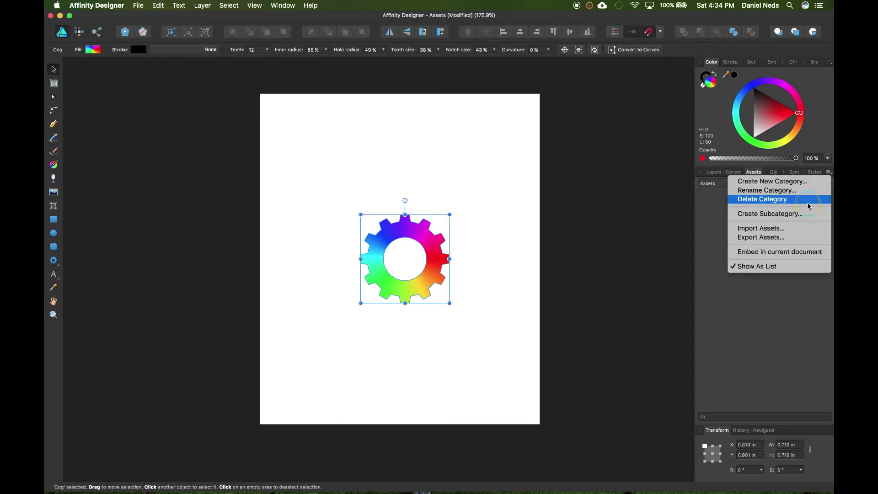
left_click(793, 223)
left_click(798, 199)
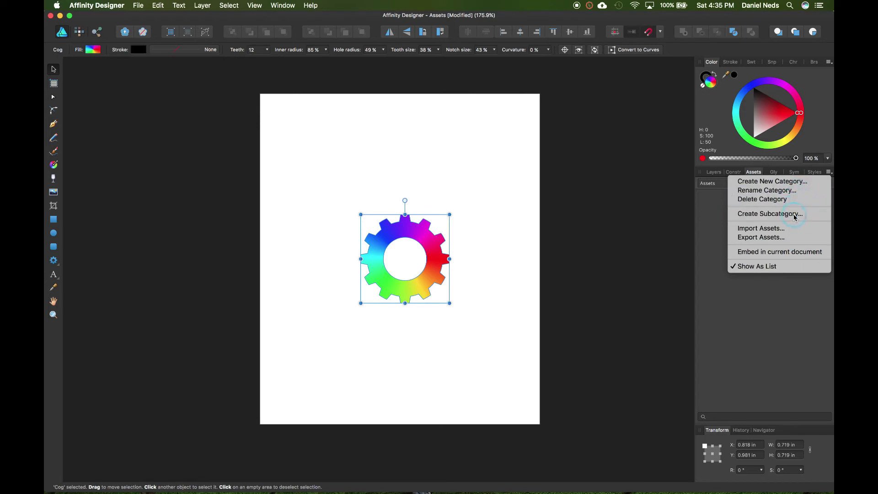
left_click(794, 216)
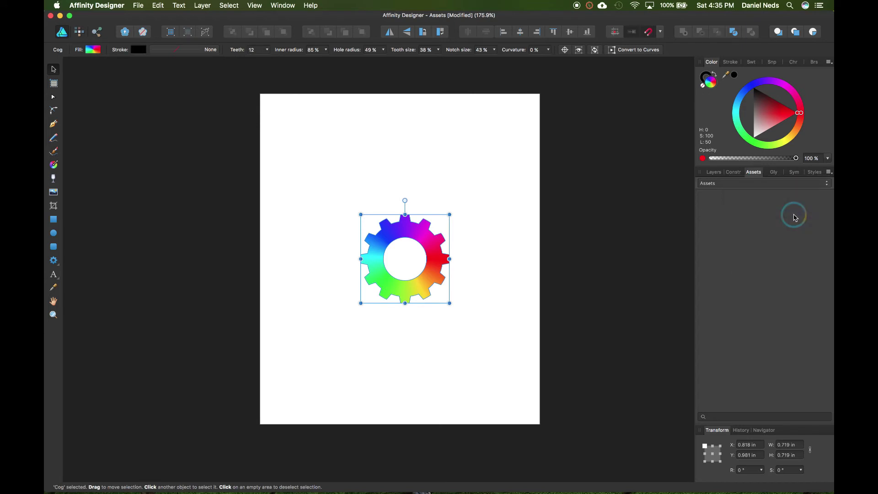
left_click(828, 172)
left_click(821, 214)
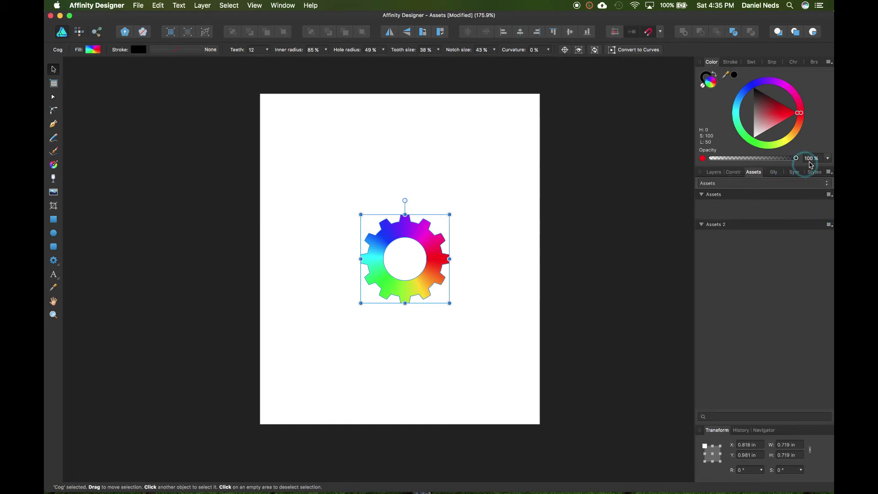
left_click(827, 172)
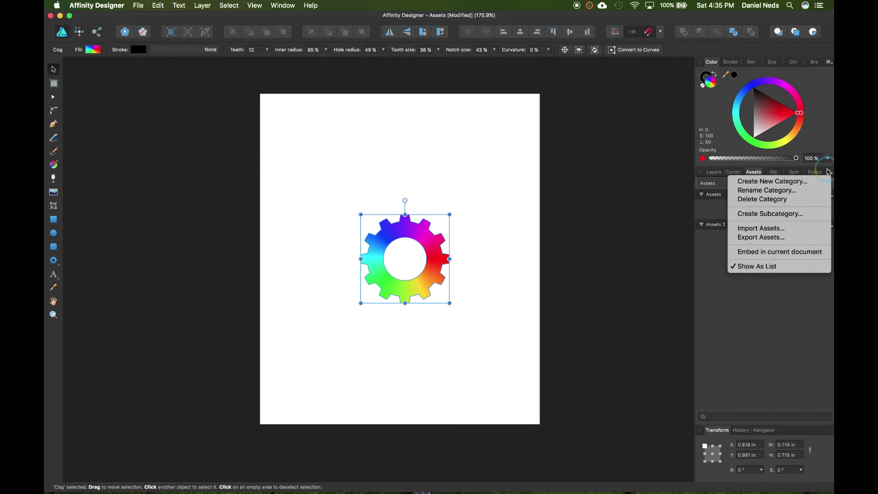
left_click(795, 302)
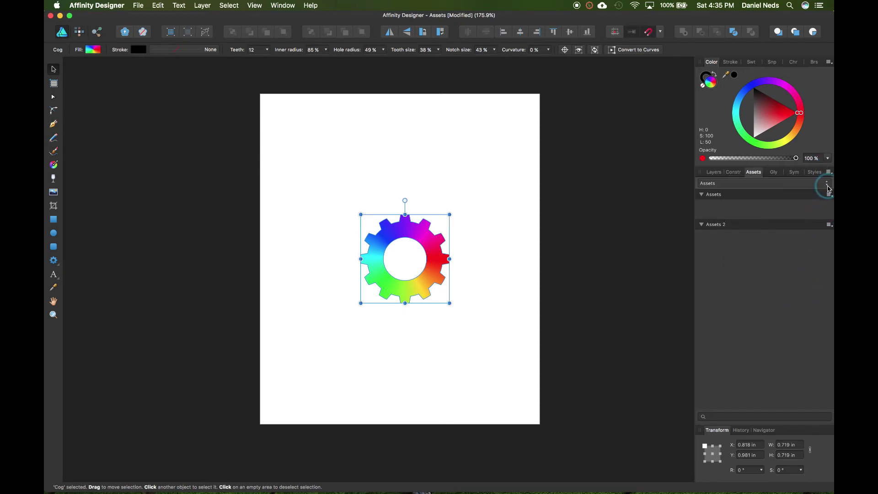
left_click(735, 183)
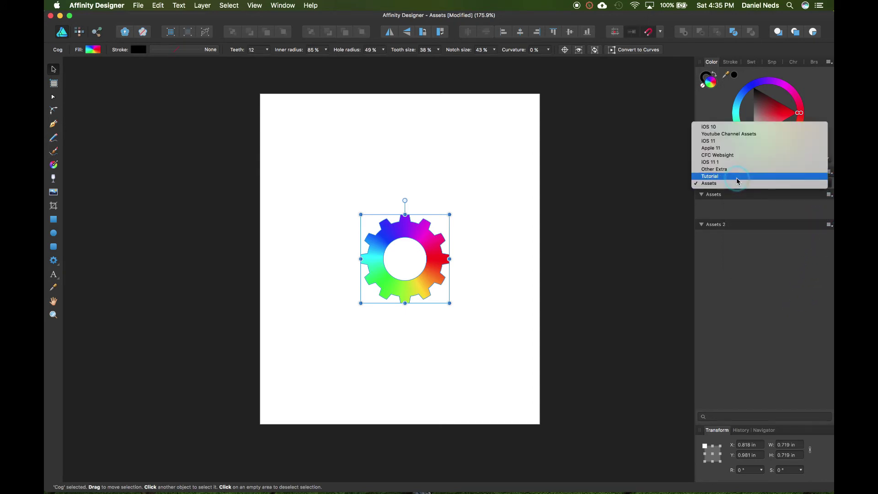
Step: Return to the Tutorial category, cancel an asset import, and embed its assets in the document
left_click(736, 178)
left_click(829, 172)
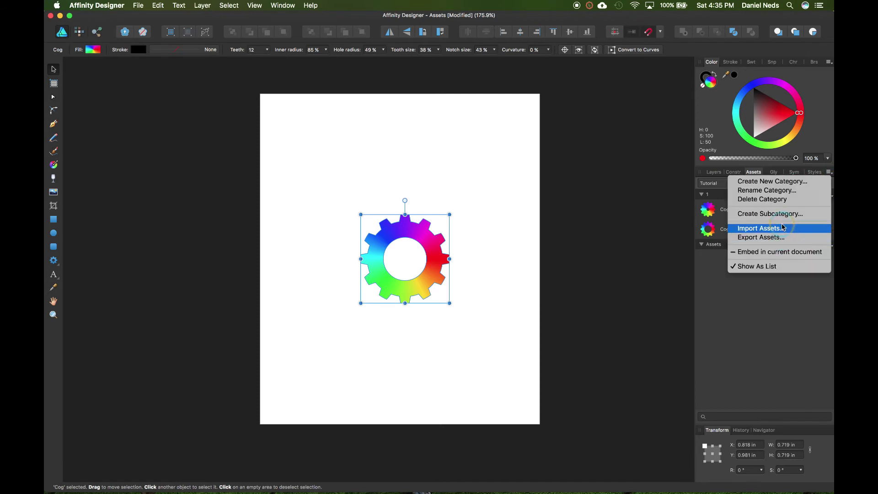
left_click(774, 295)
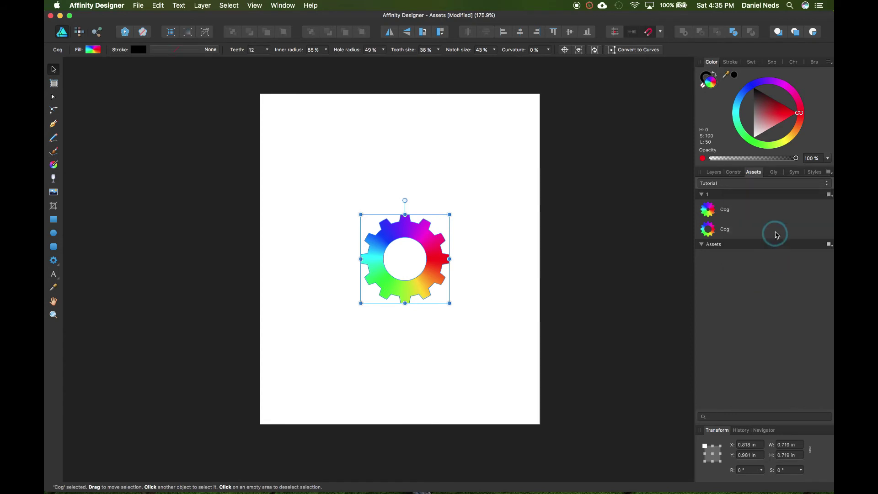
left_click(828, 172)
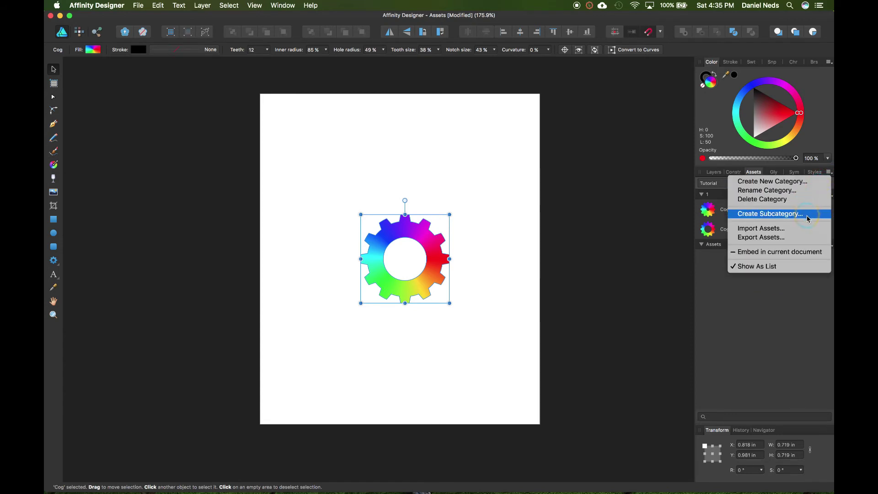
left_click(785, 231)
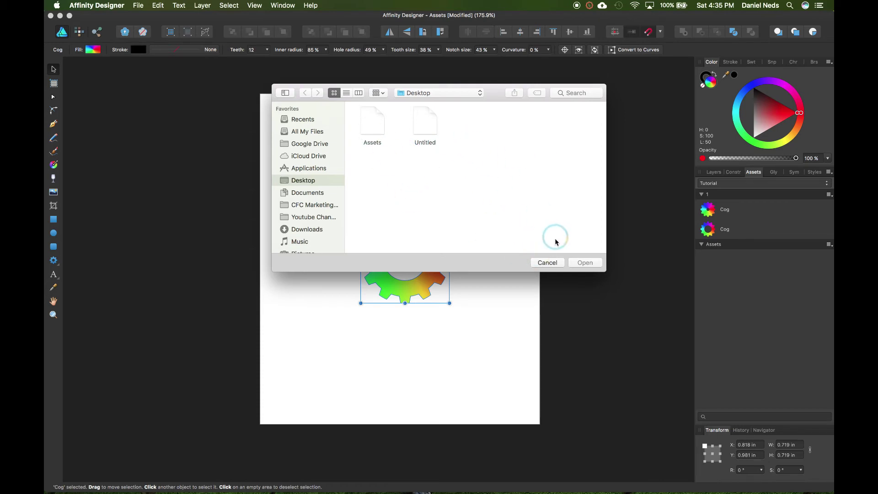
left_click(548, 263)
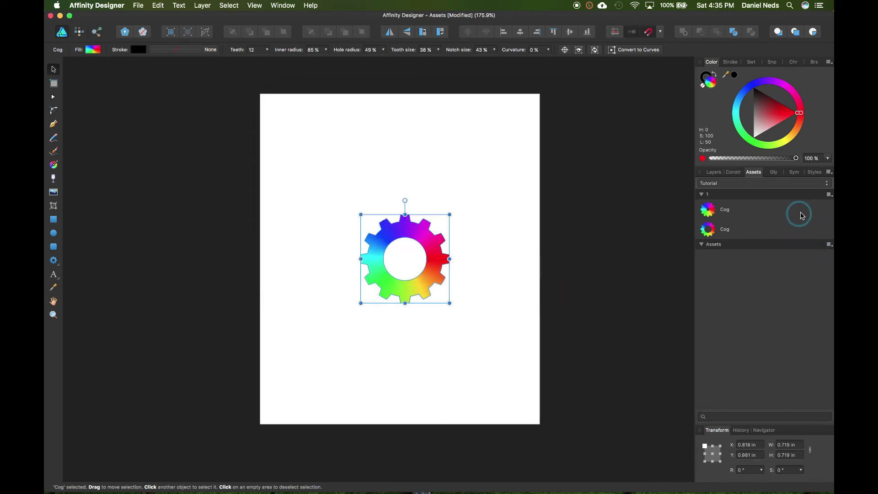
left_click(828, 173)
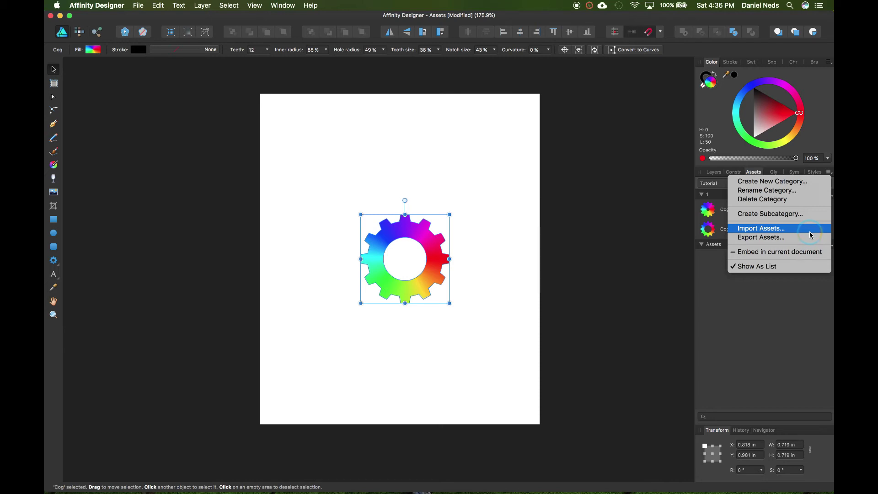
left_click(780, 253)
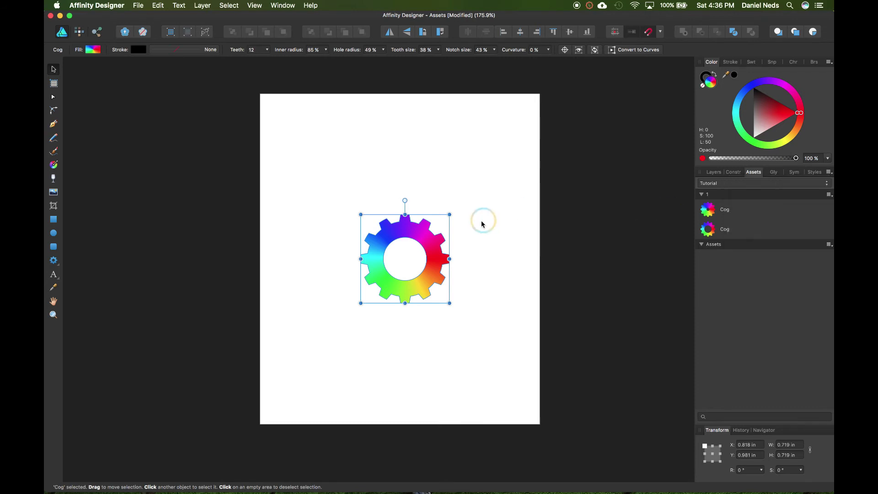
Step: Nudge the cog slightly up the page and adjust the Assets panel
left_click_drag(438, 254, 438, 242)
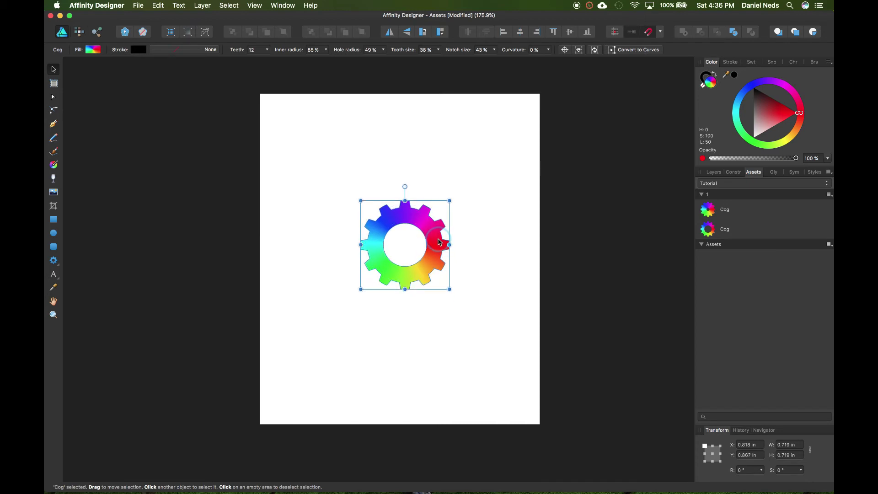
scroll(438, 242, "left", 1)
left_click(414, 245)
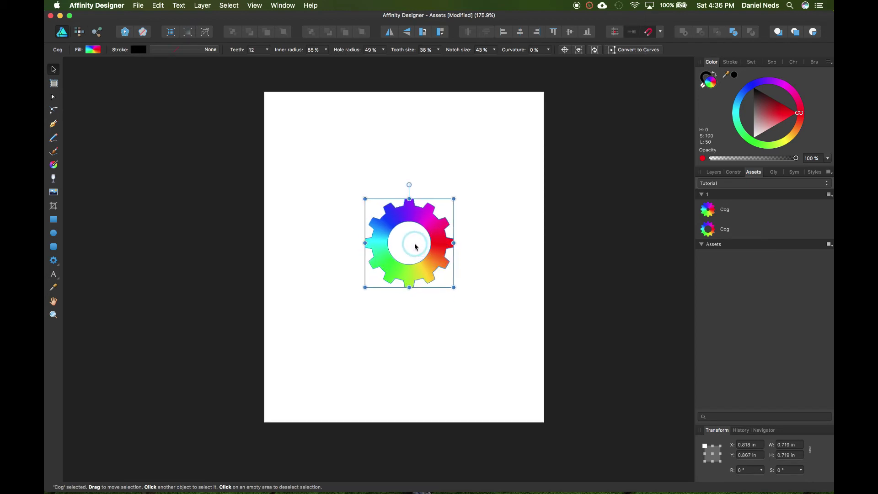
left_click(410, 244)
left_click(717, 183)
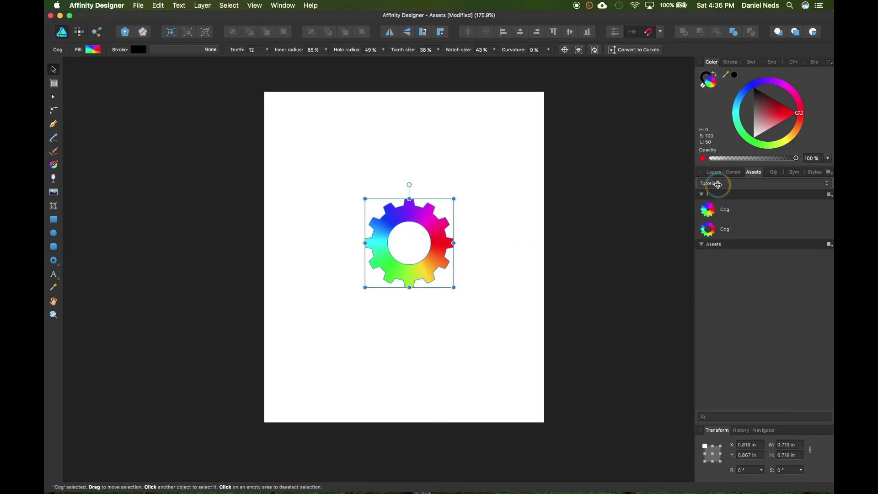
left_click_drag(712, 215, 710, 231)
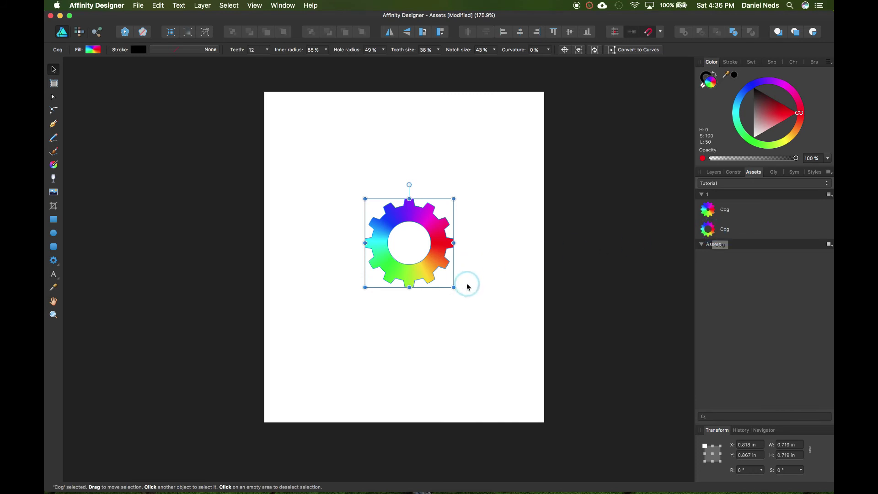
Step: Browse the CFC Websight asset category, then switch to the Assets category
left_click(729, 183)
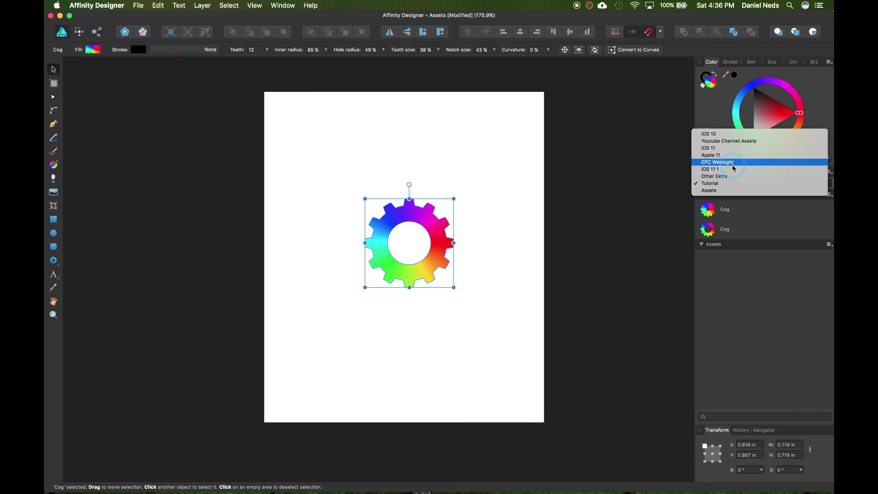
left_click(732, 165)
left_click(740, 183)
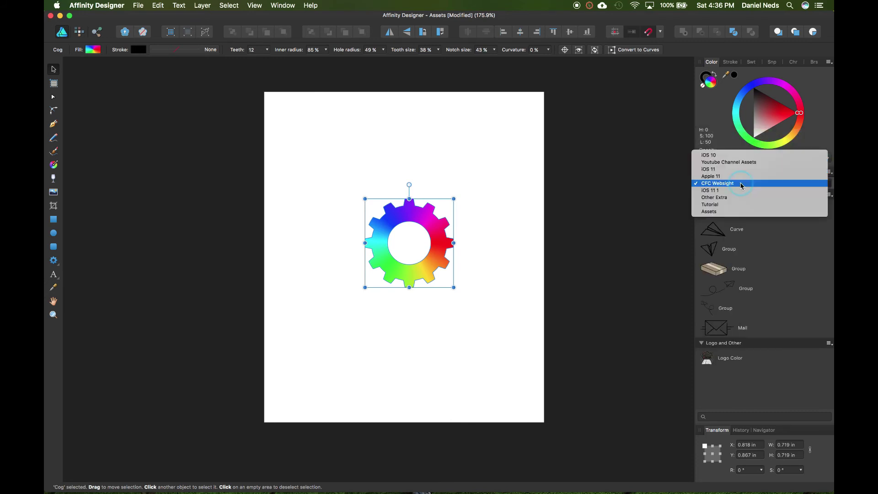
left_click(732, 212)
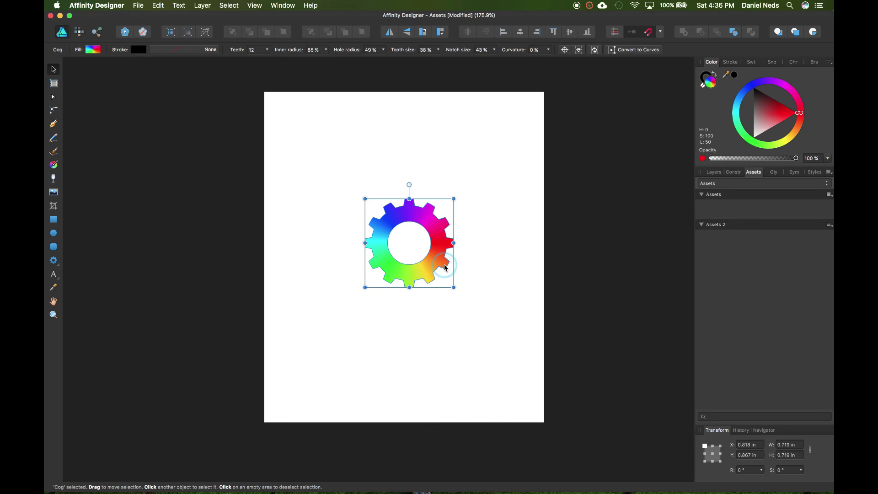
Step: Centre the cog horizontally and vertically on the page with Align Centre and Align Middle
left_click(521, 32)
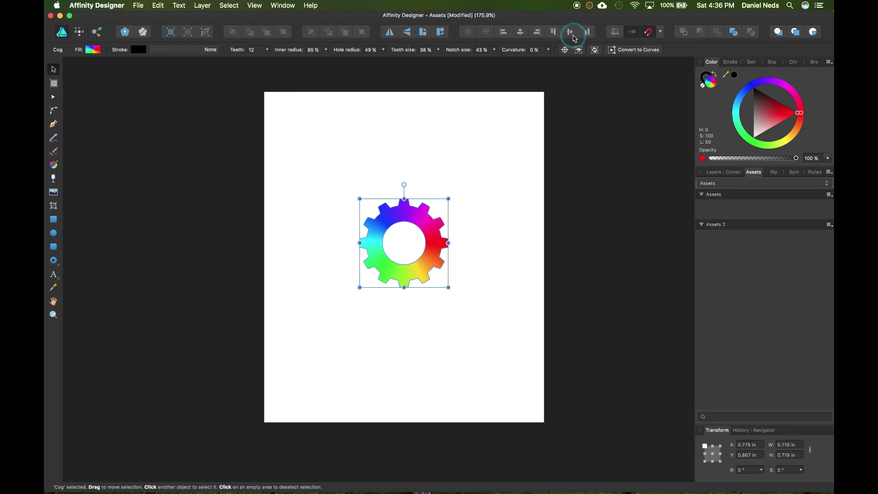
left_click(570, 32)
scroll(459, 232, "up", 5)
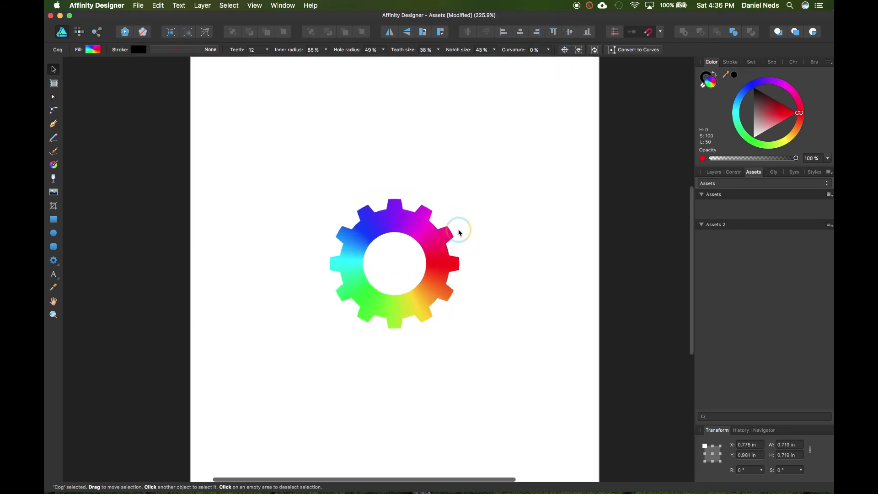
scroll(458, 230, "down", 3)
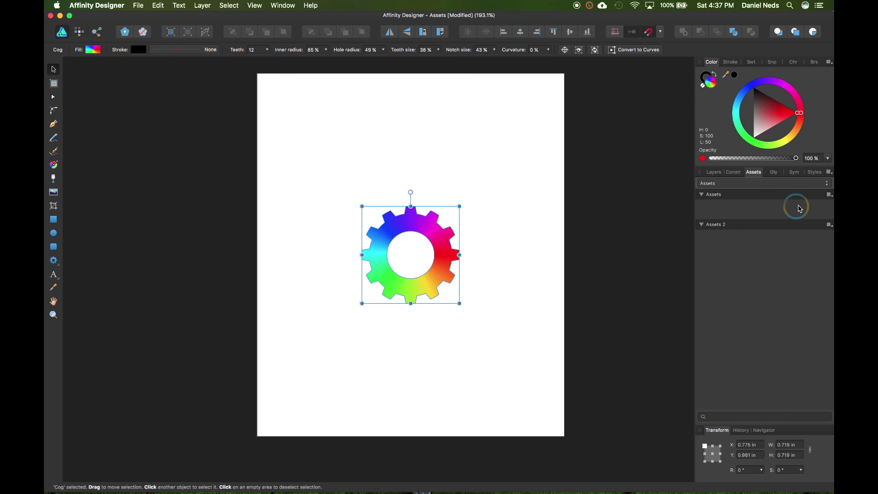
left_click(830, 173)
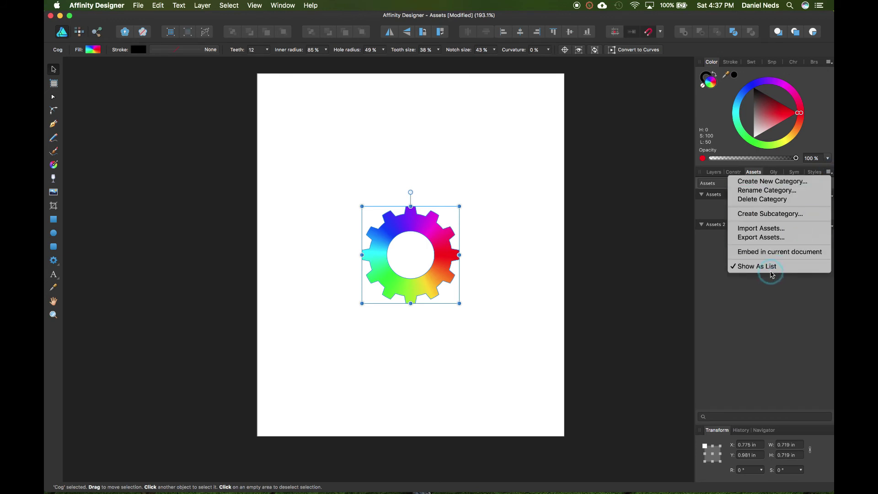
Step: Turn off list view, view the Tutorial category, then show Youtube Channel Assets
left_click(746, 270)
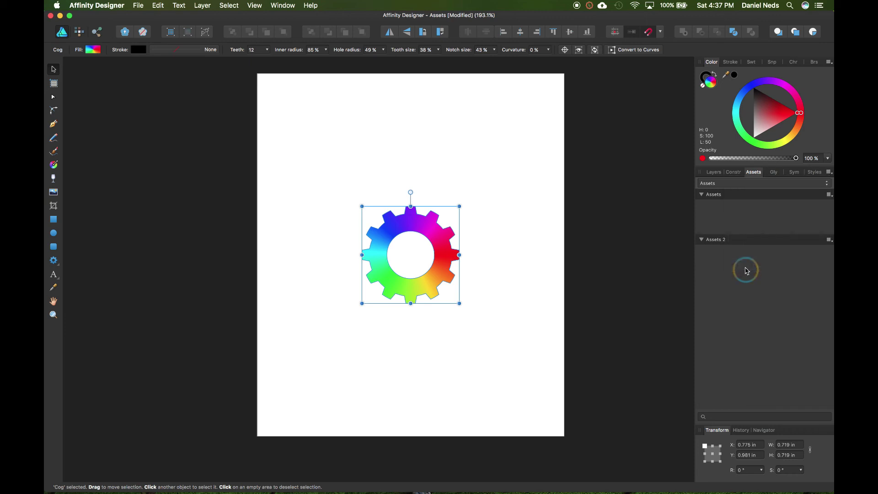
left_click(742, 184)
left_click(741, 176)
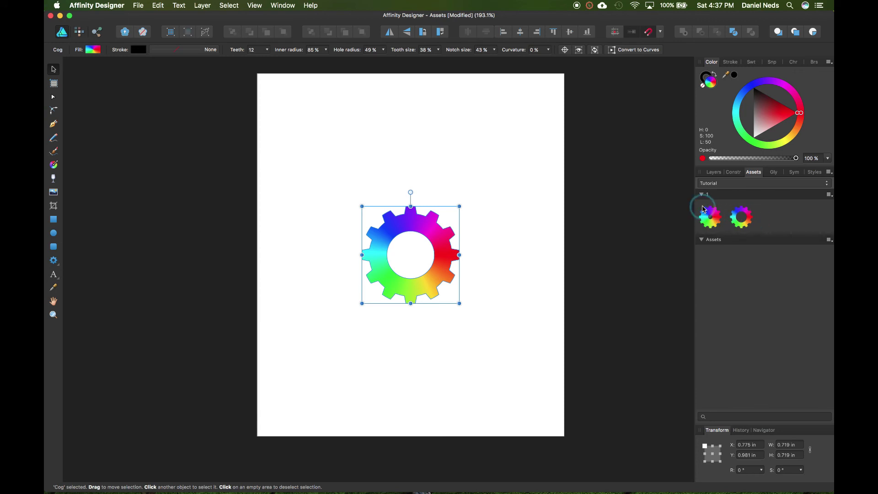
left_click(720, 185)
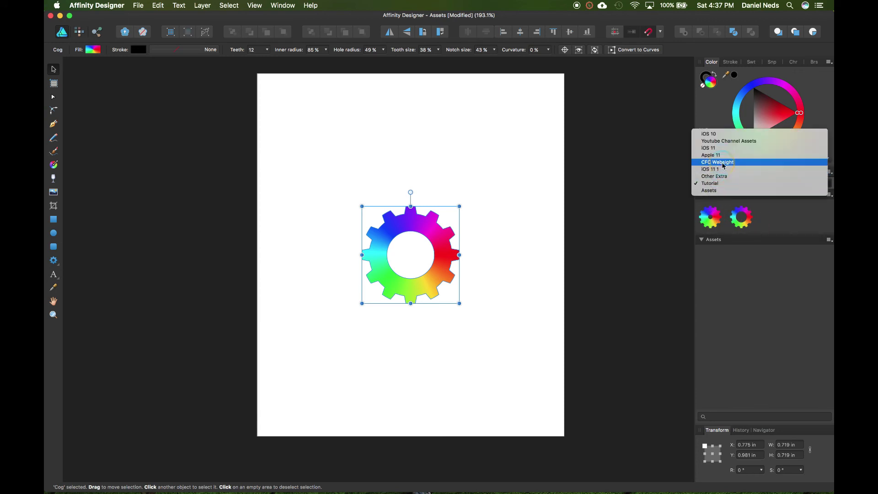
left_click(727, 141)
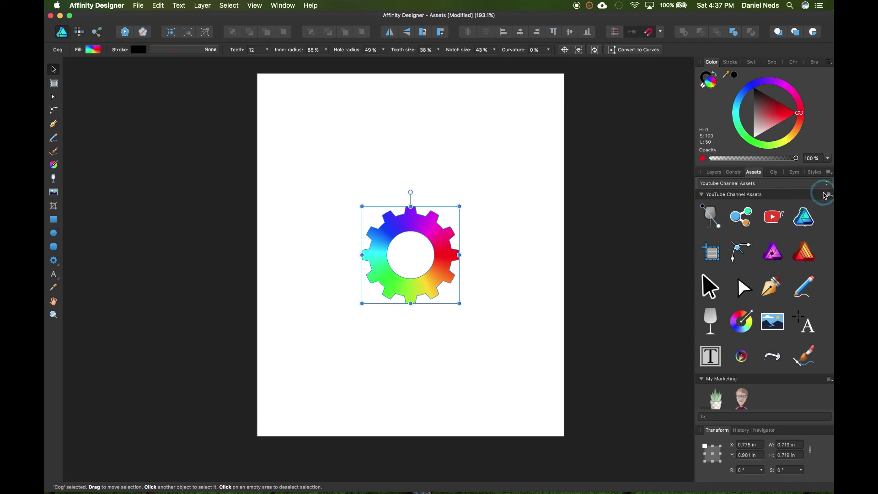
Step: Show the Youtube Channel Assets as a named list, then return them to thumbnails
left_click(828, 183)
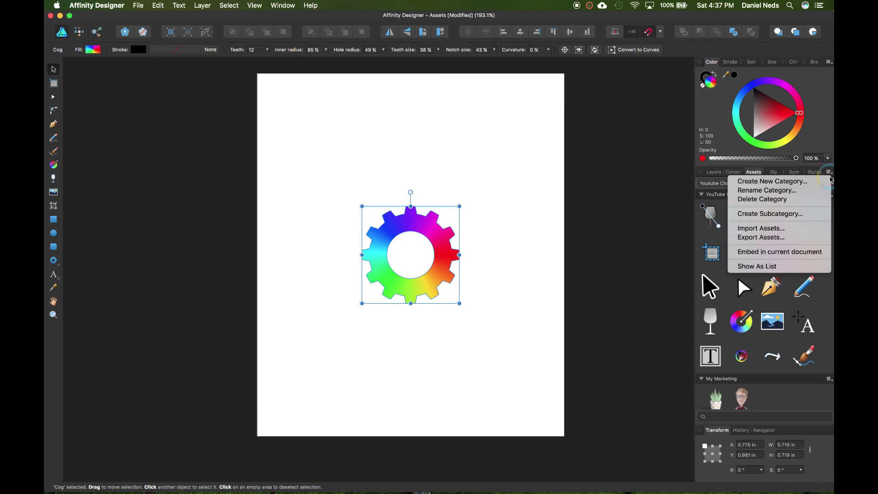
left_click(806, 265)
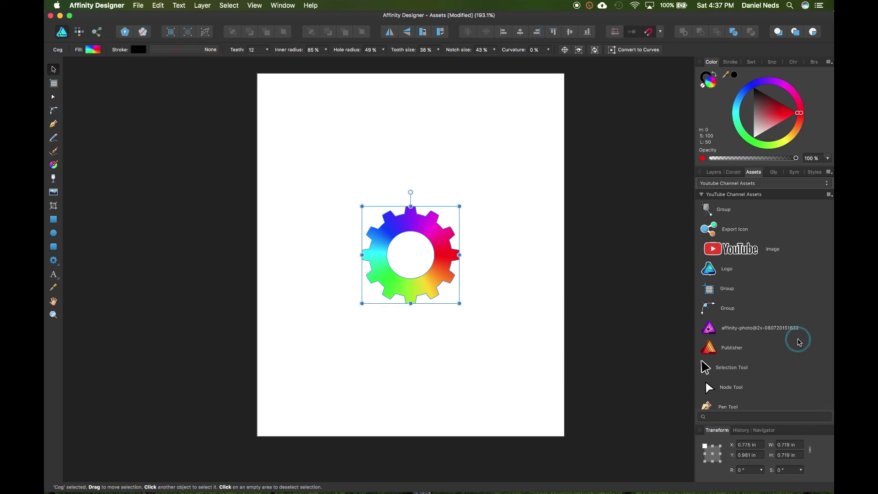
scroll(798, 339, "down", 3)
scroll(798, 339, "up", 5)
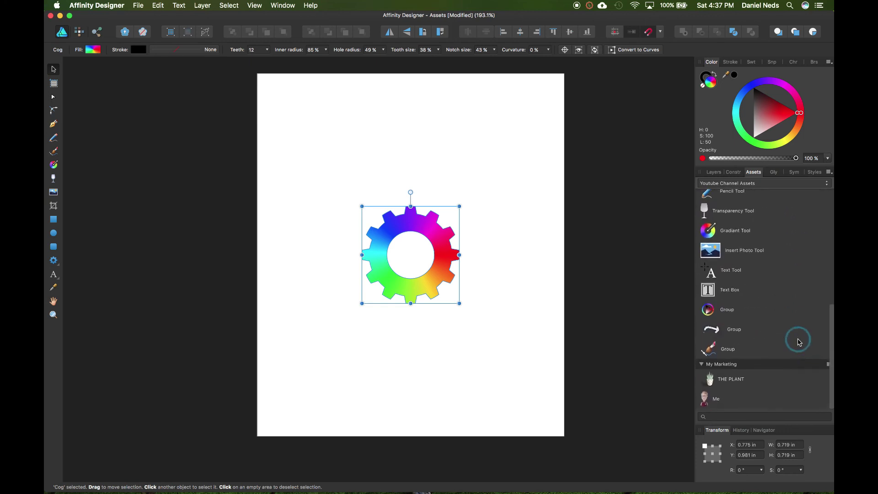
left_click(827, 172)
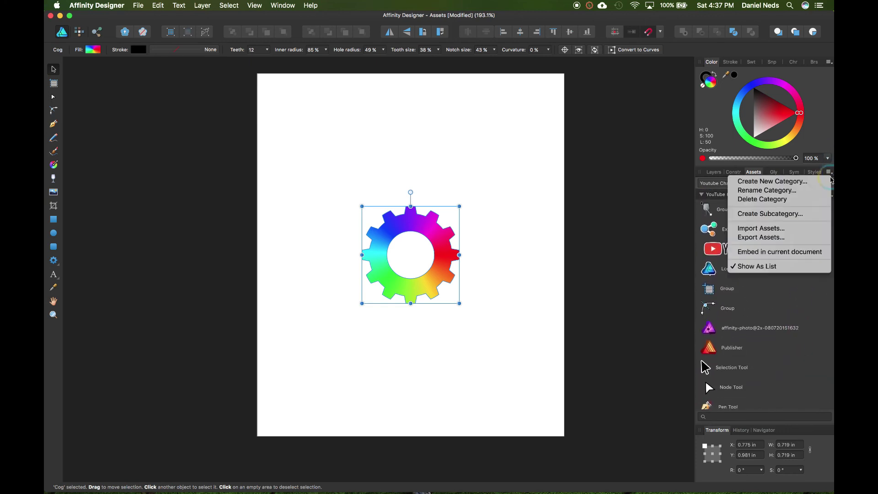
left_click(790, 265)
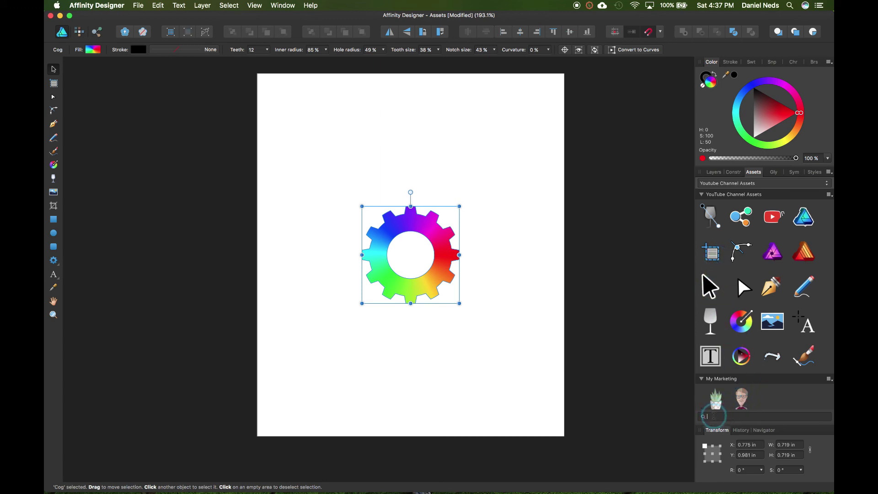
Step: Search the assets for 'Pen too' and drag the Pen Tool asset onto the page
key("BackSpace")
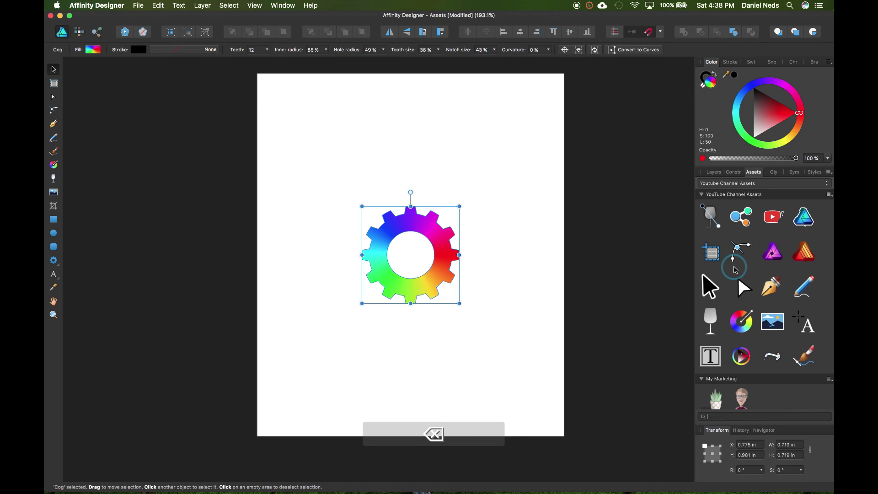
type("Pen tool")
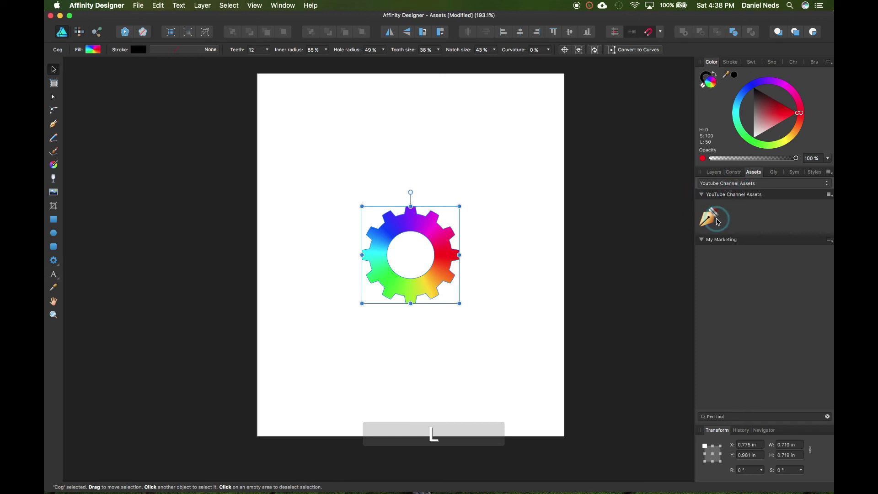
left_click_drag(717, 221, 433, 151)
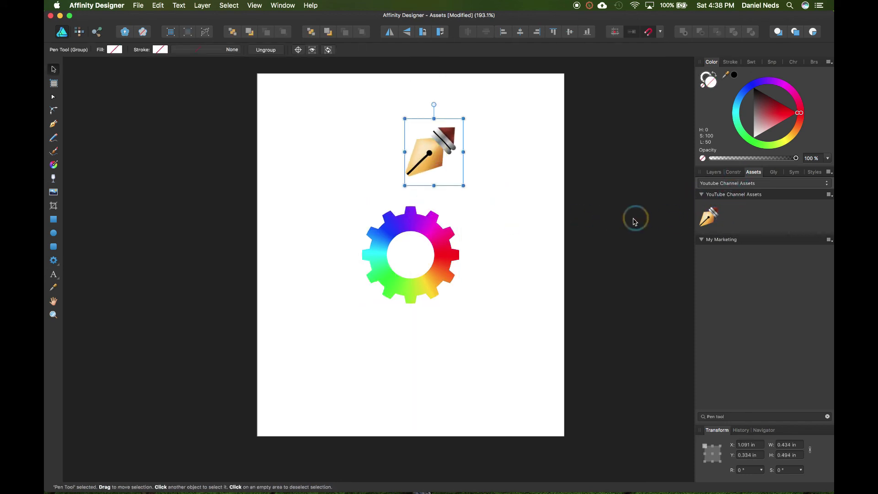
Step: Confirm the asset's name as Pen Tool via Rename Asset, then move the pen icon left
right_click(716, 220)
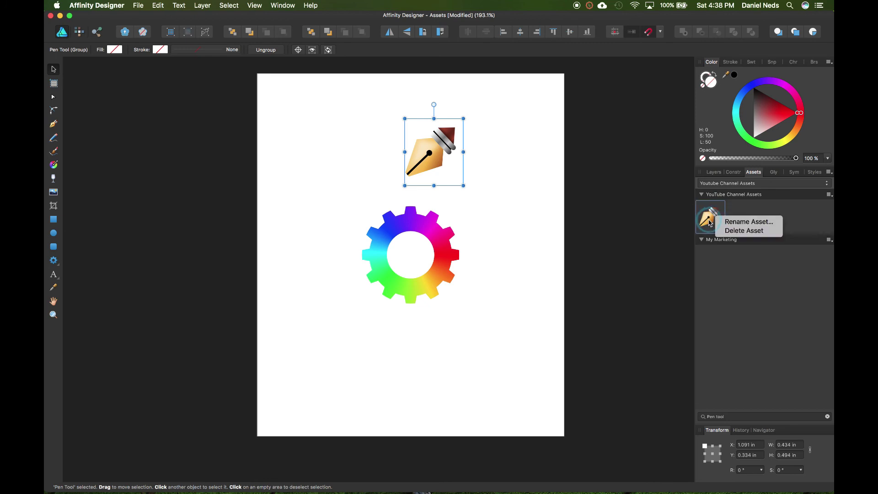
left_click(742, 222)
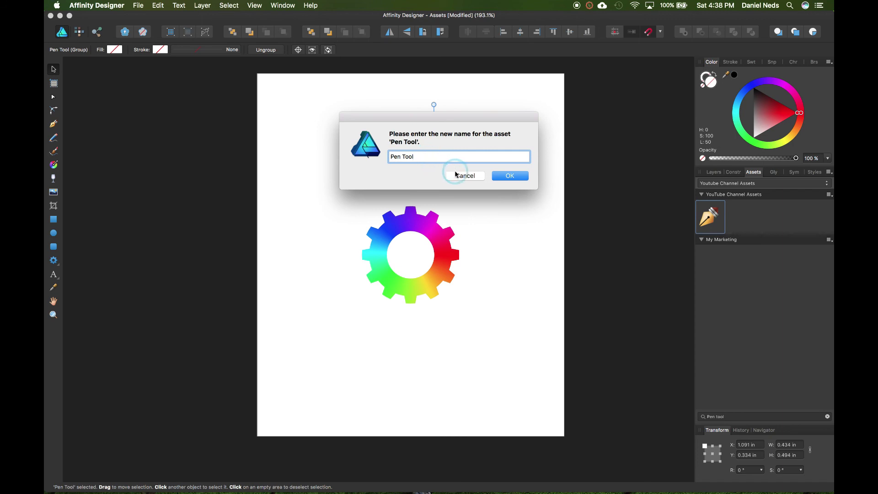
left_click(516, 176)
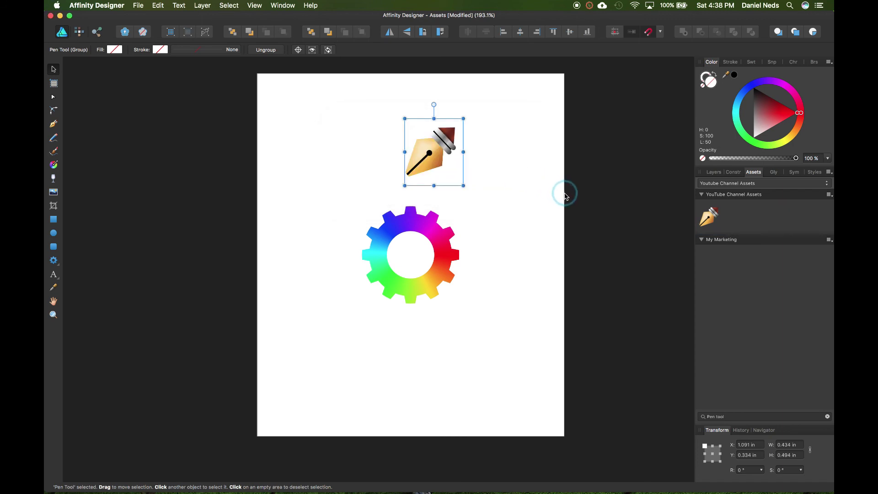
left_click_drag(417, 148, 374, 149)
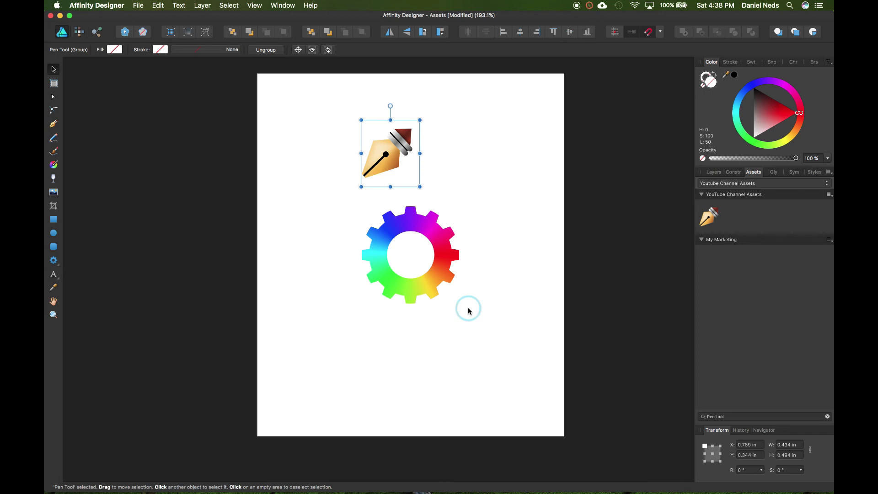
Step: Delete the cog and the pen icon from the page
left_click(424, 286)
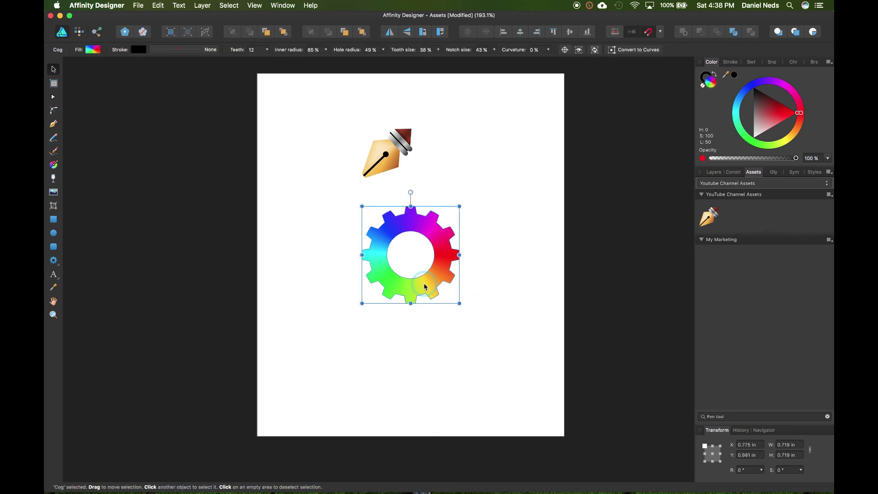
key("BackSpace")
left_click(385, 158)
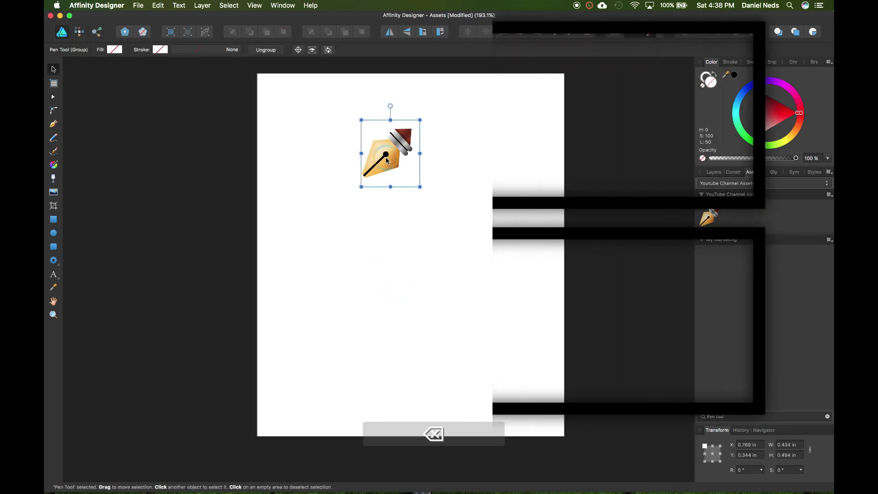
key("BackSpace")
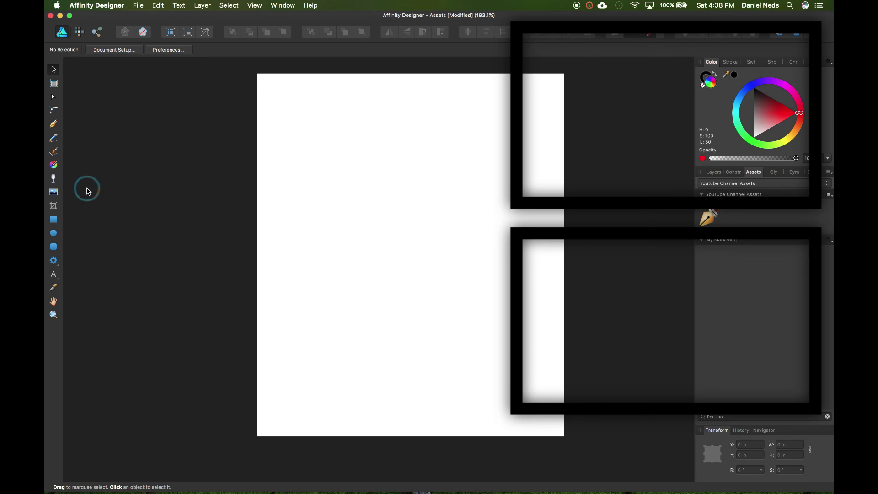
scroll(425, 264, "up", 3)
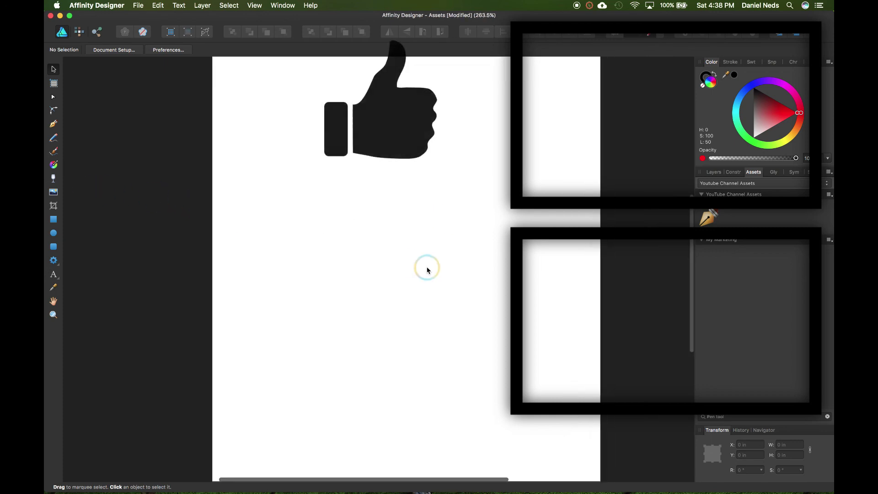
scroll(425, 264, "down", 3)
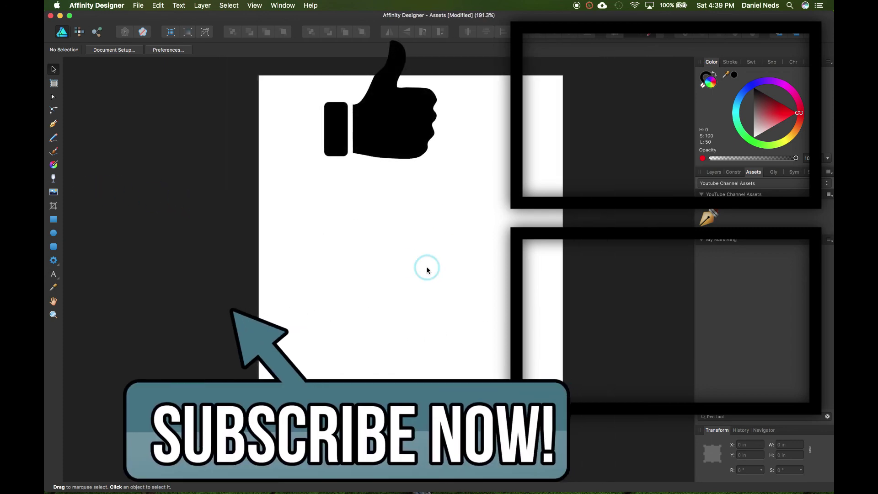
scroll(427, 270, "down", 2)
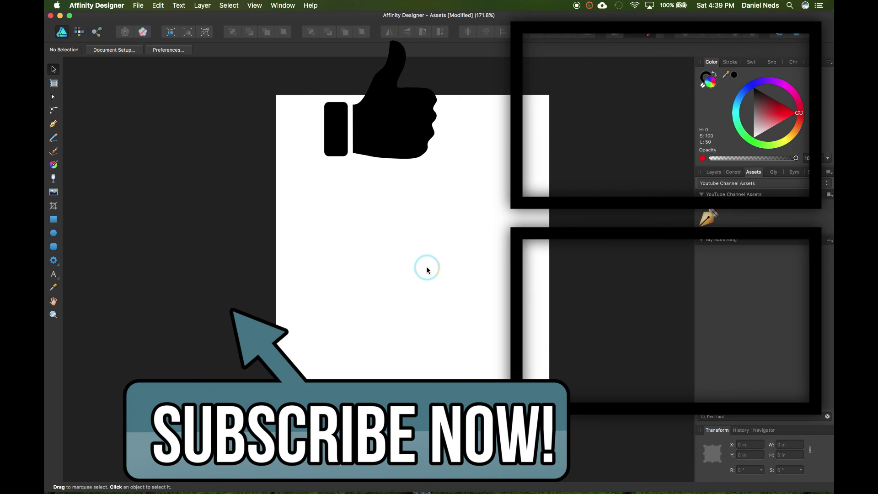